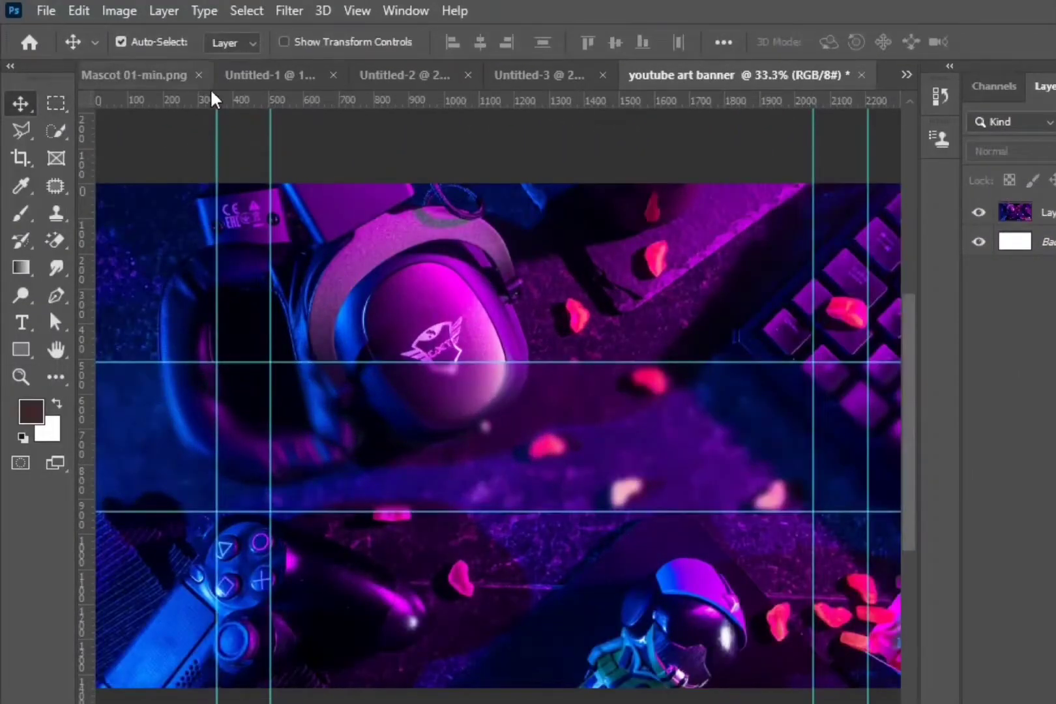
Step: Bring the lightning artwork from Untitled-1 into the youtube art banner document and enlarge it between the two horizontal guides
click(254, 76)
drag(550, 306, 542, 509)
key(ctrl+t)
drag(678, 437, 795, 445)
click(21, 108)
click(553, 374)
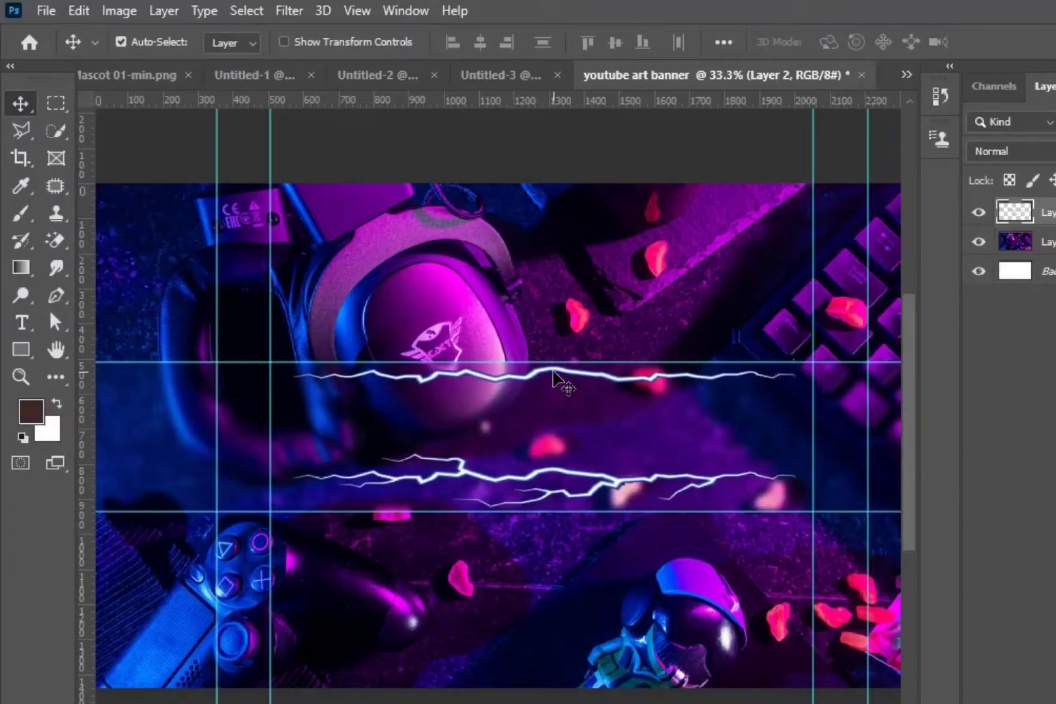
click(546, 611)
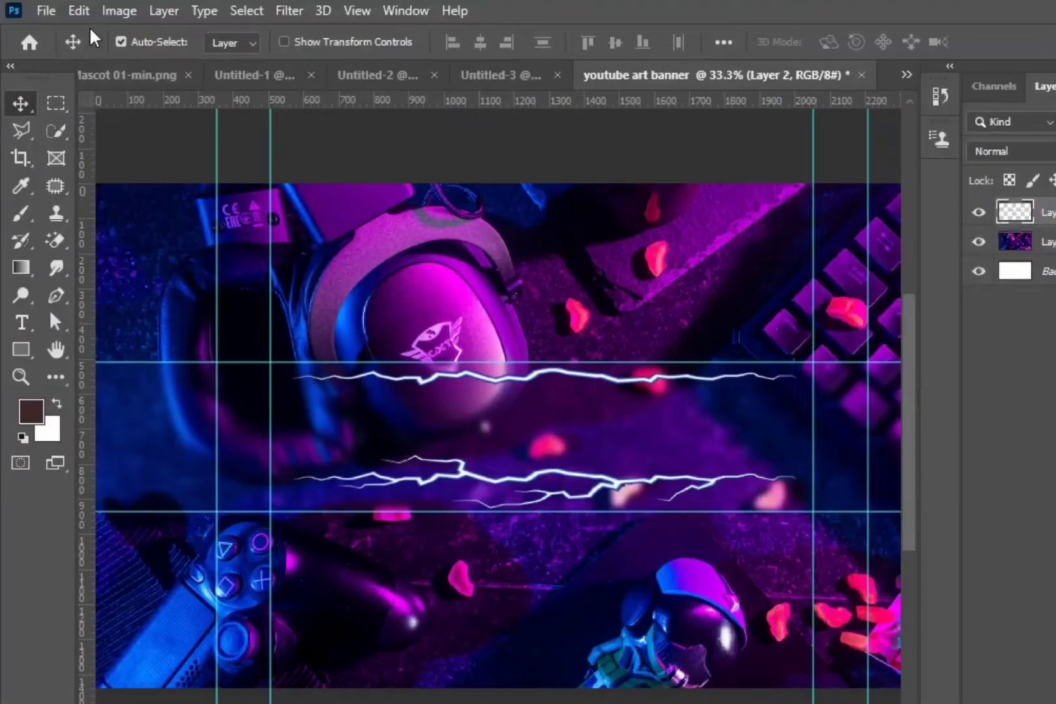
Step: Recolor the lightning layer to a pinkish red with a Hue/Saturation adjustment
click(118, 11)
mouse_move(176, 65)
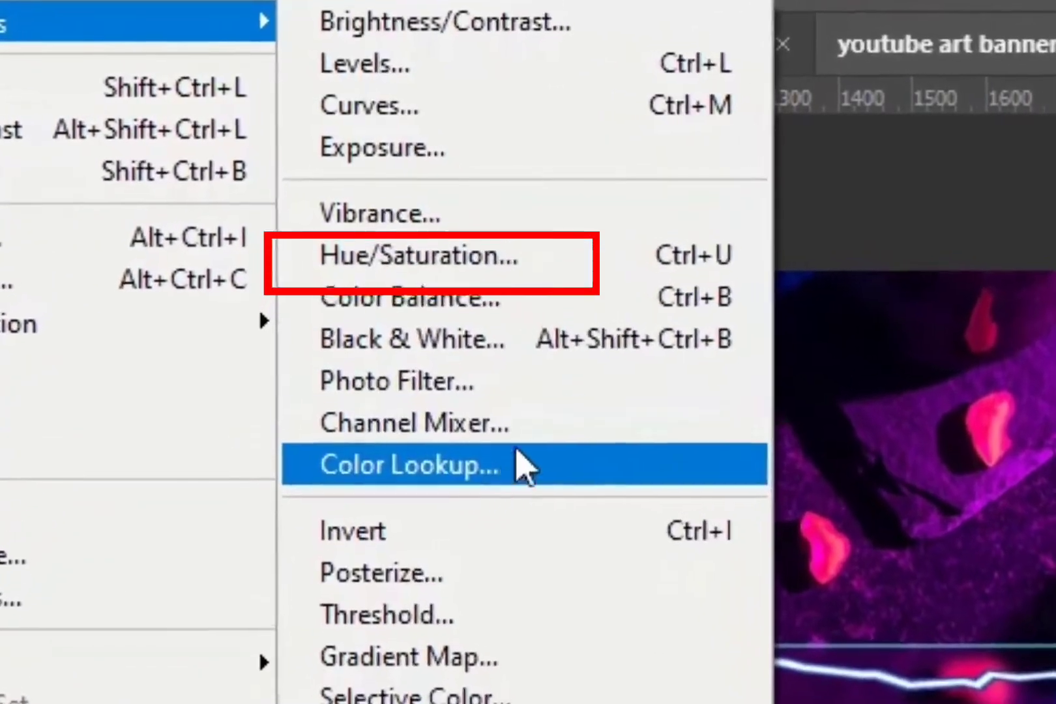
click(525, 259)
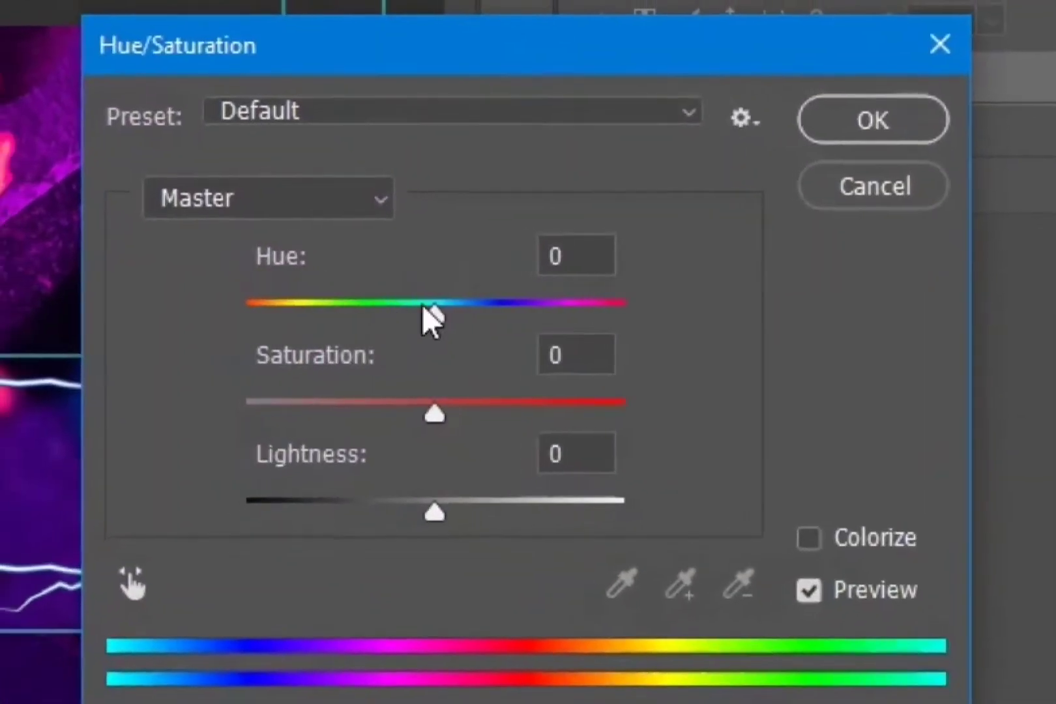
drag(439, 314, 259, 338)
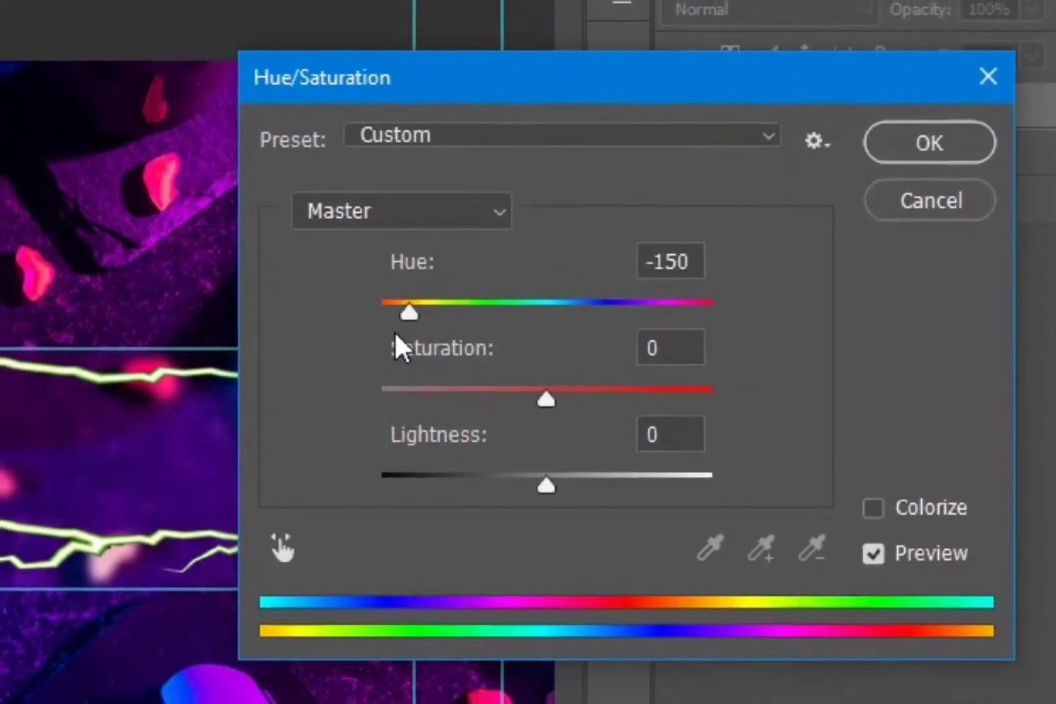
drag(395, 332, 694, 311)
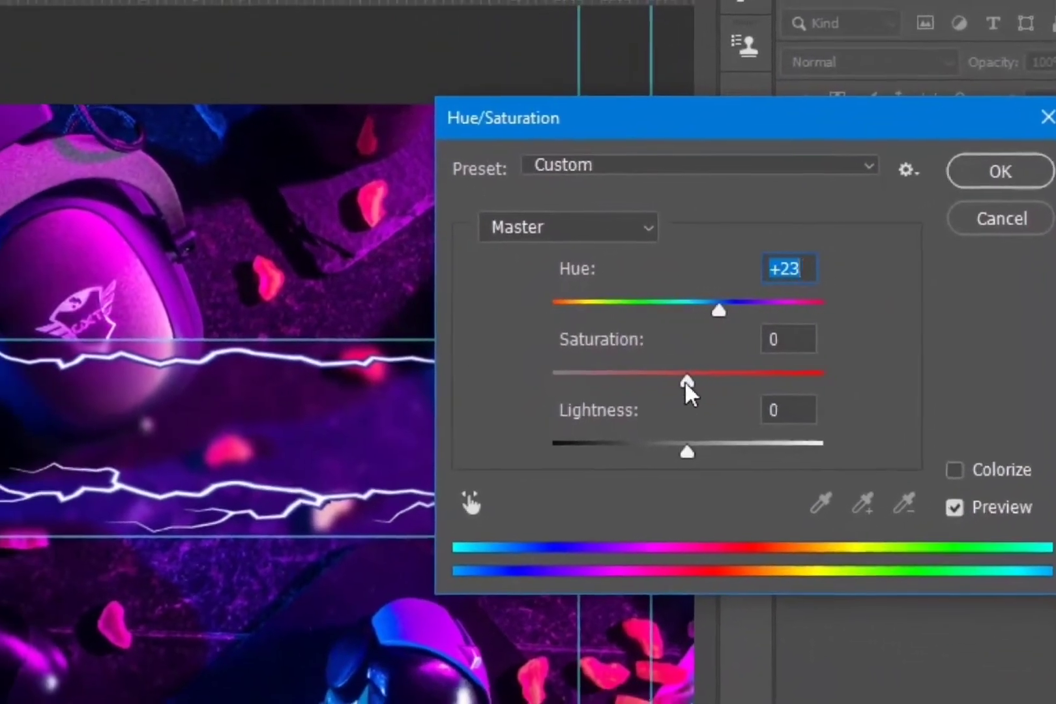
drag(659, 384, 696, 384)
drag(692, 311, 741, 320)
drag(838, 305, 855, 309)
key(Return)
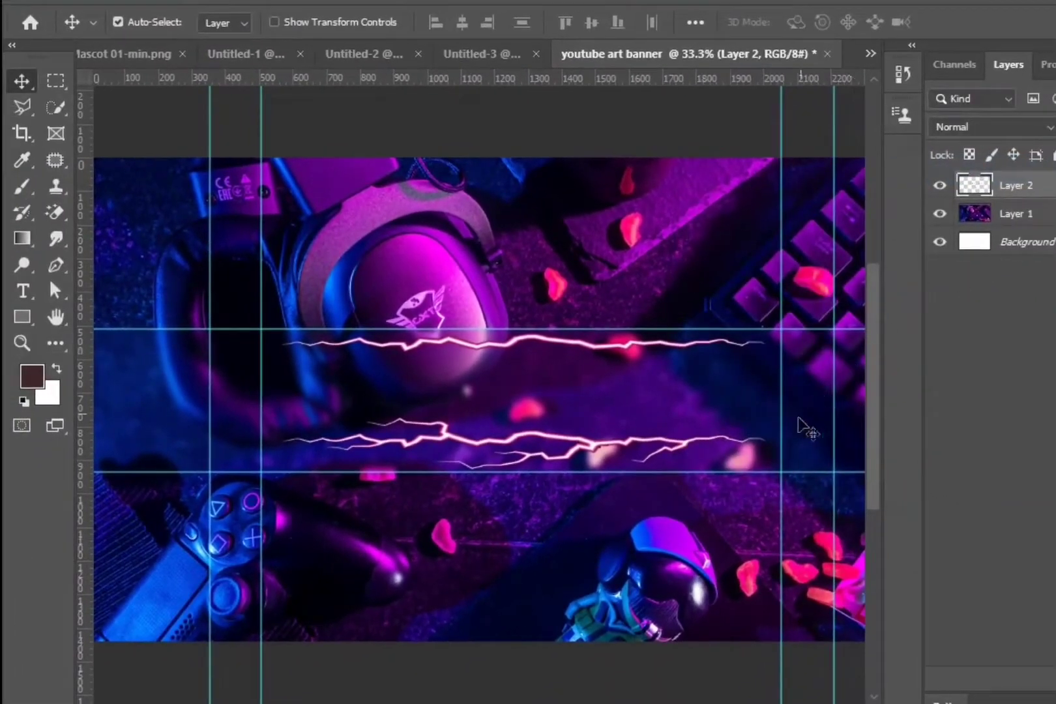
Step: Bring the figure from Pubg Mascot 01-min.png into the banner and scale it down to sit centrally over the lightning
click(21, 342)
alt+click(512, 401)
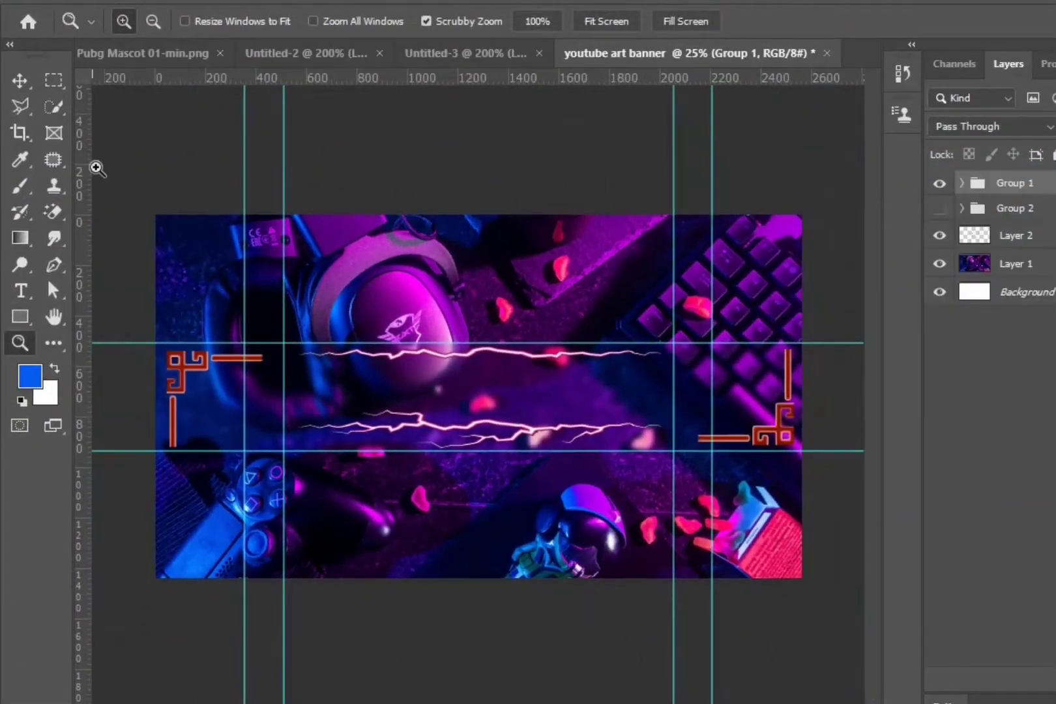
click(19, 80)
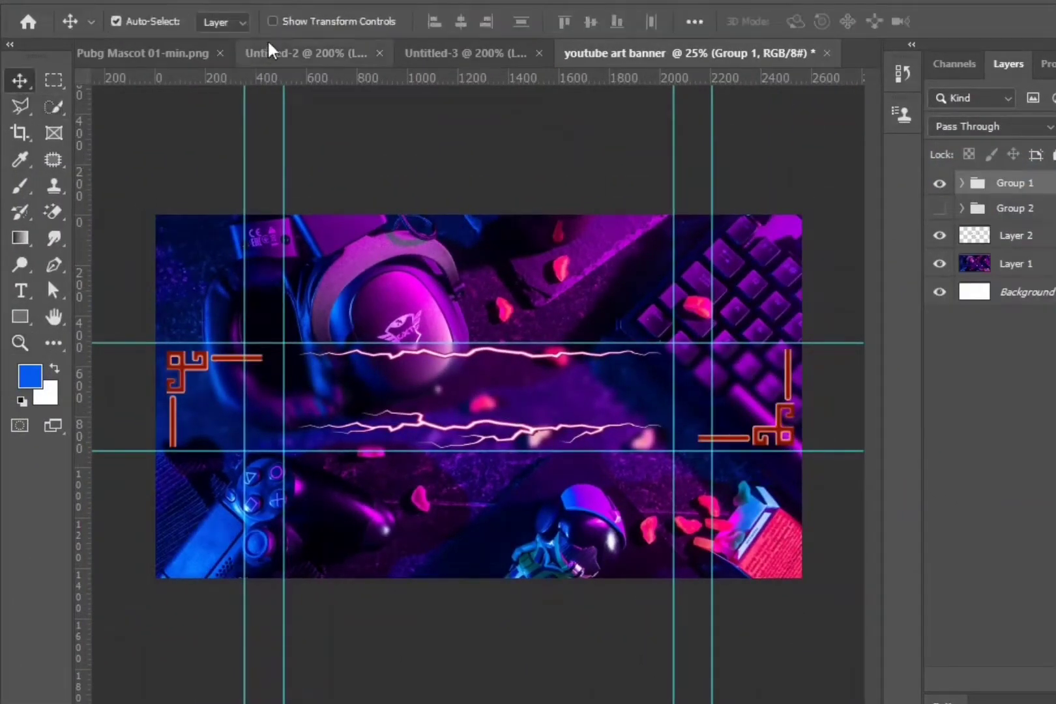
click(152, 51)
drag(397, 396, 486, 391)
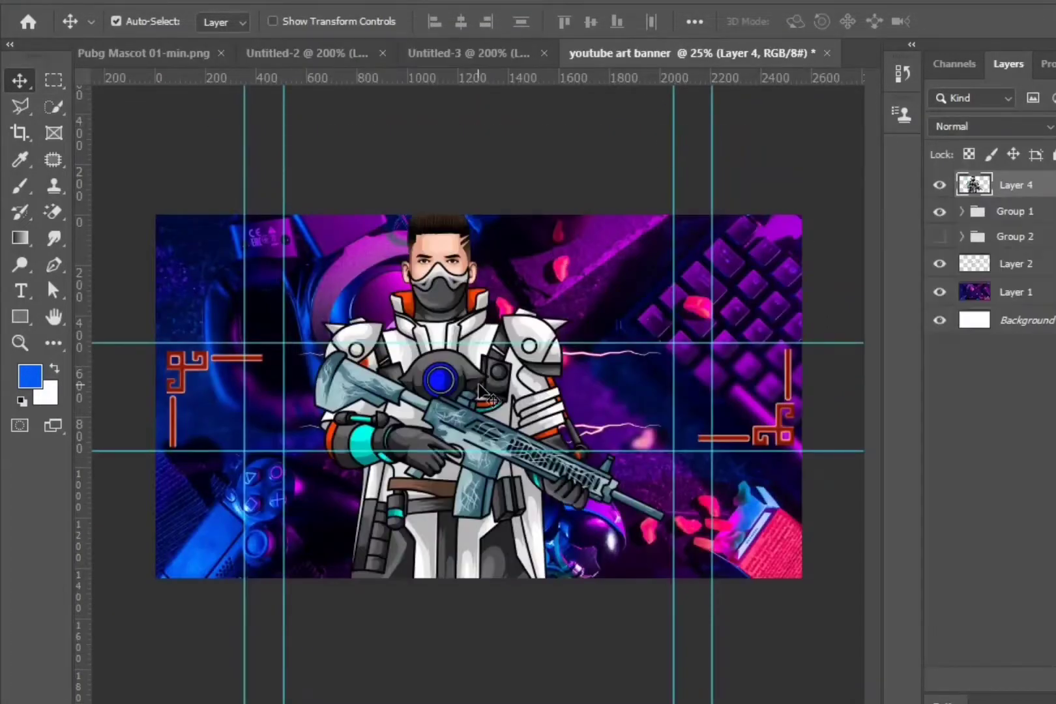
key(ctrl+t)
drag(666, 202, 555, 326)
click(19, 80)
drag(482, 405, 508, 417)
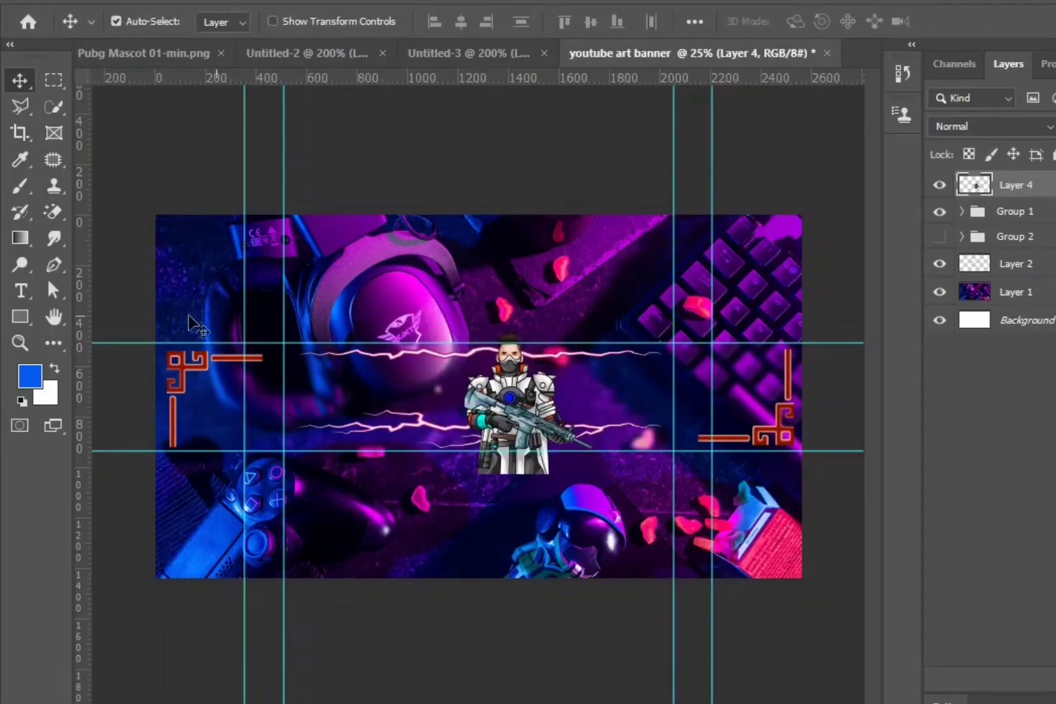
Step: Reduce the mascot slightly and align its head with the upper horizontal guide
key(z)
click(509, 409)
click(509, 407)
key(v)
key(ctrl+t)
drag(511, 192, 507, 209)
key(Return)
drag(495, 342, 498, 336)
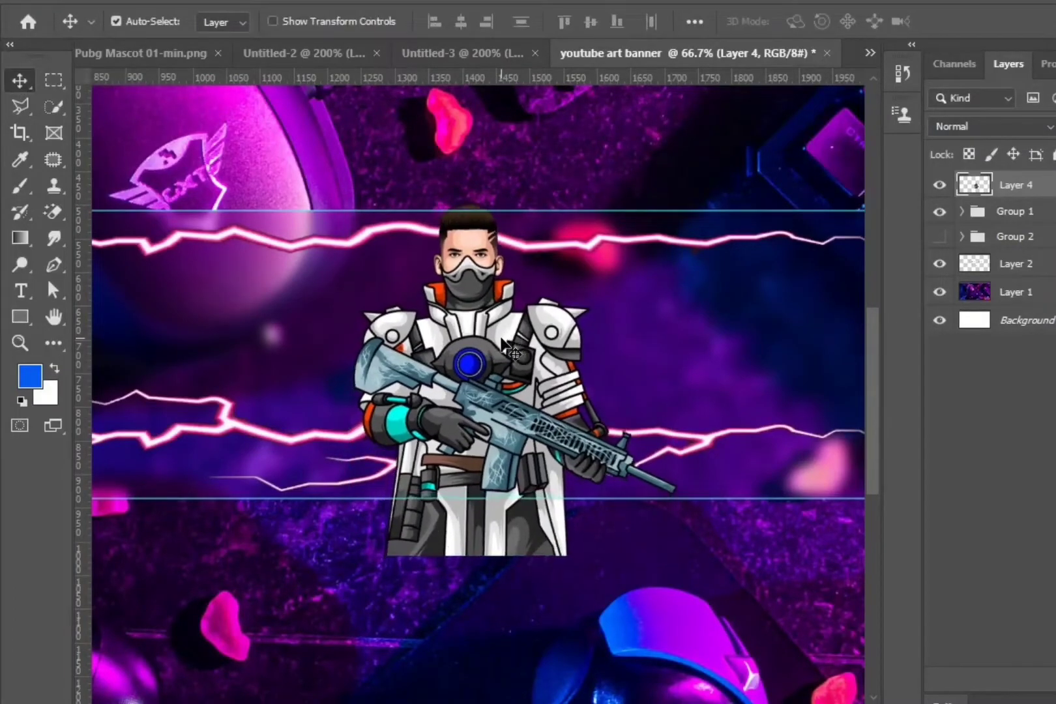
Step: Add a layer mask to the mascot layer and hide the parts beyond the horizontal guides with black-filled polygonal lasso selections
click(1055, 679)
click(25, 107)
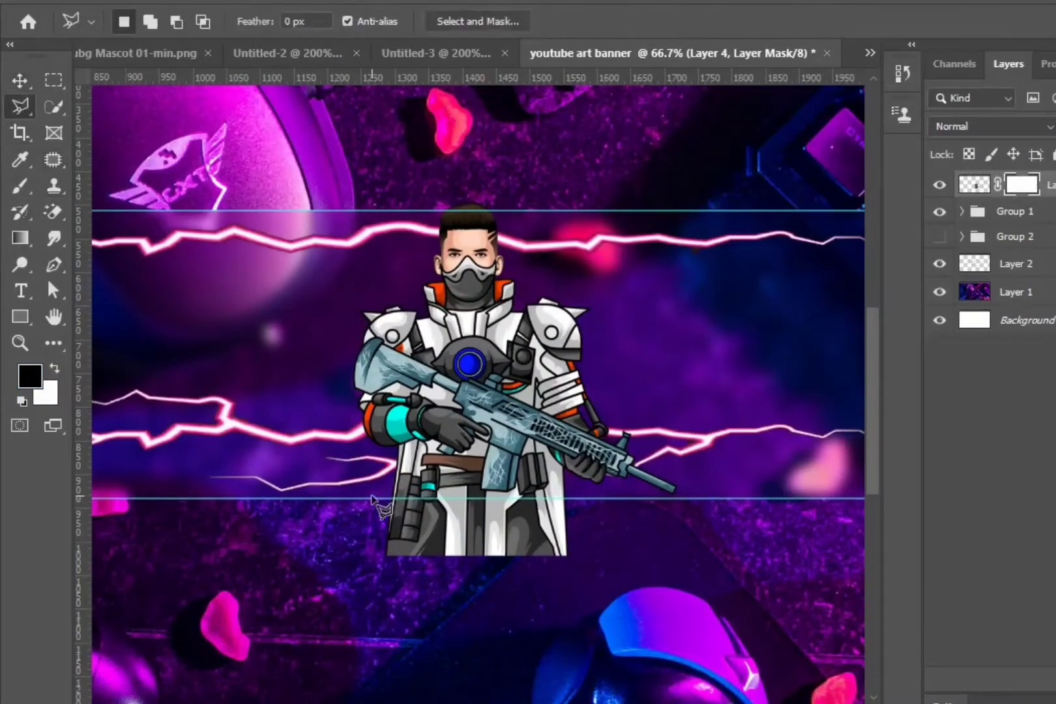
double_click(381, 501)
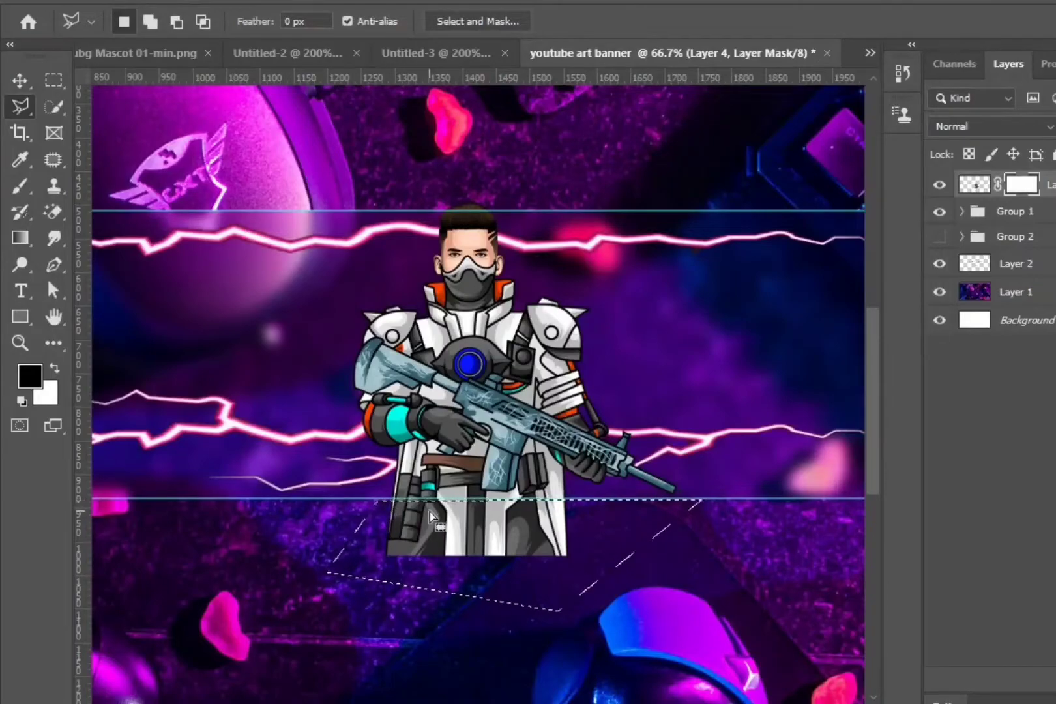
key(ctrl+d)
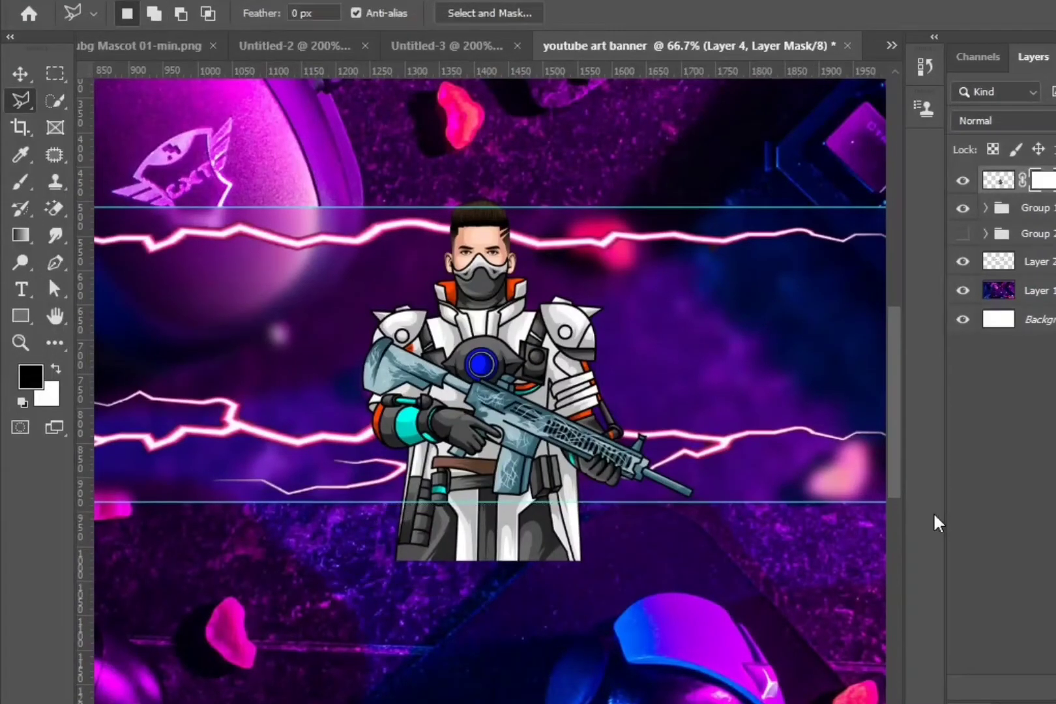
key(ctrl+z)
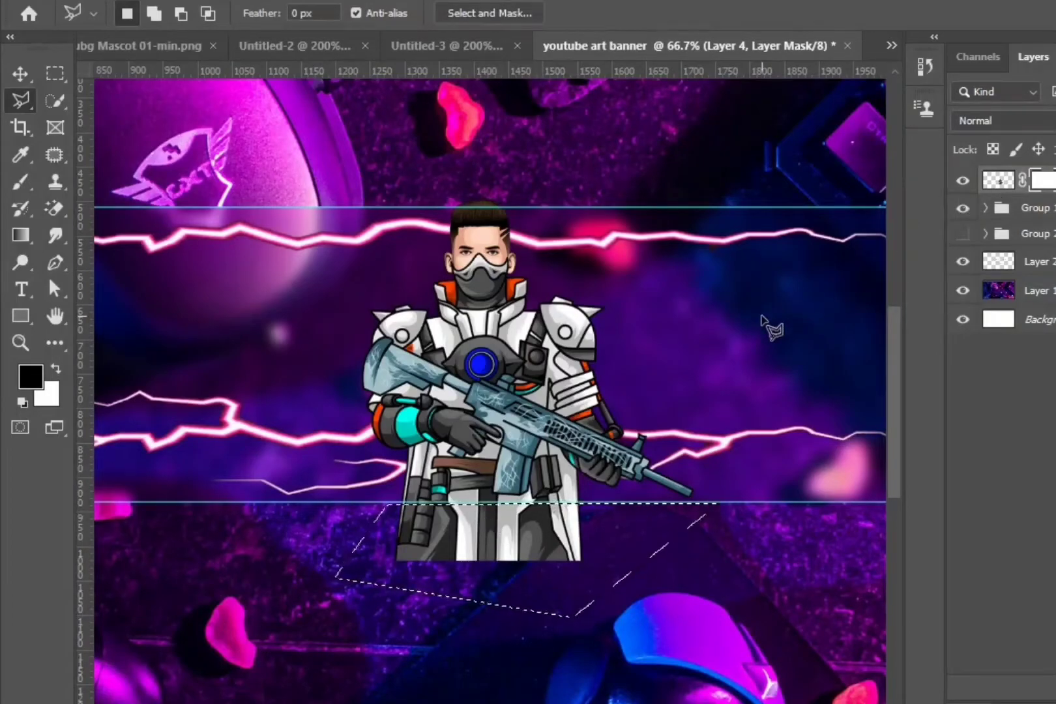
key(alt+BackSpace)
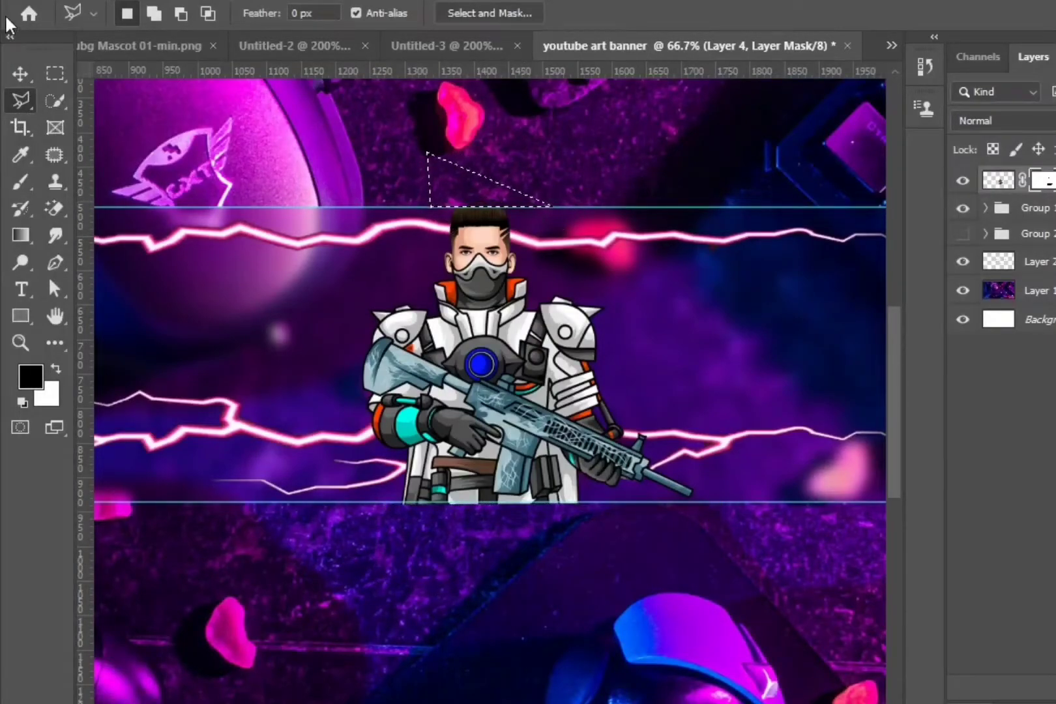
Step: Make the background photo layer, Layer 1, active and clear the remaining selection
click(20, 73)
click(565, 166)
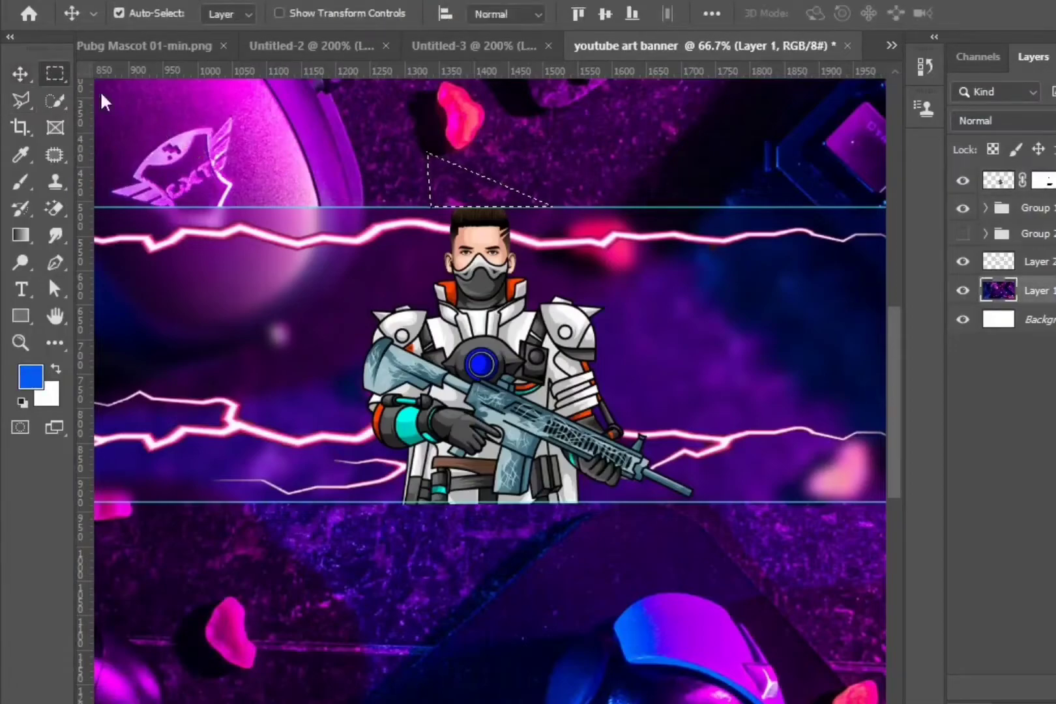
click(57, 75)
Step: Bring the blue star-shaped light flare from Untitled-2 into the banner and place it over the mascot
click(20, 340)
alt+click(411, 378)
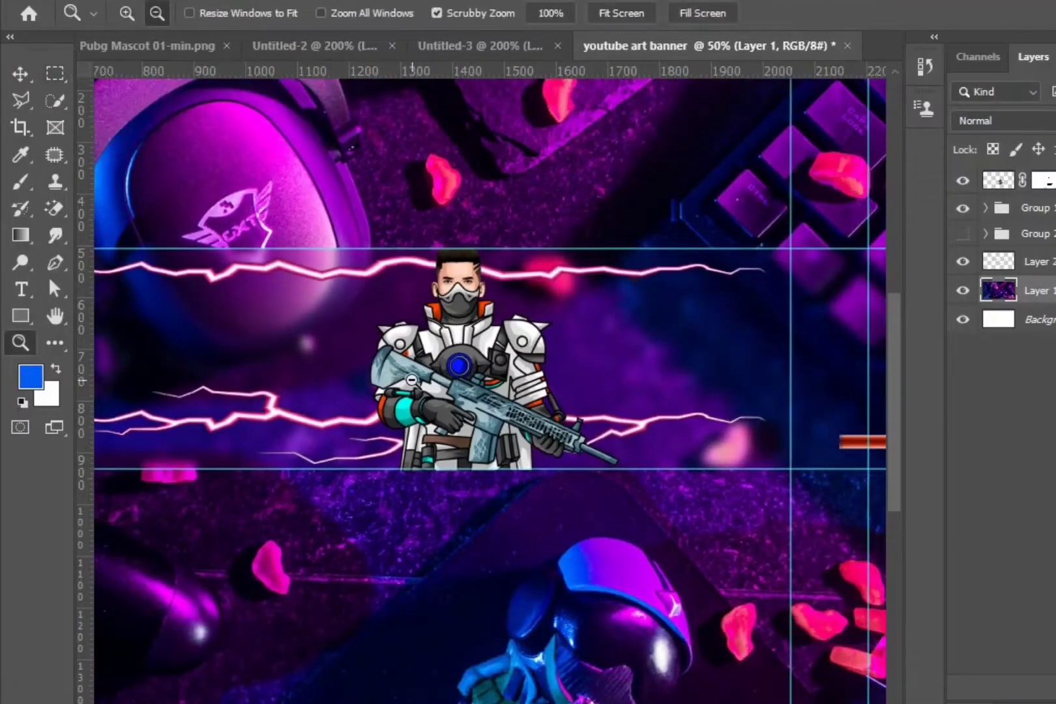
click(411, 378)
click(417, 379)
click(447, 384)
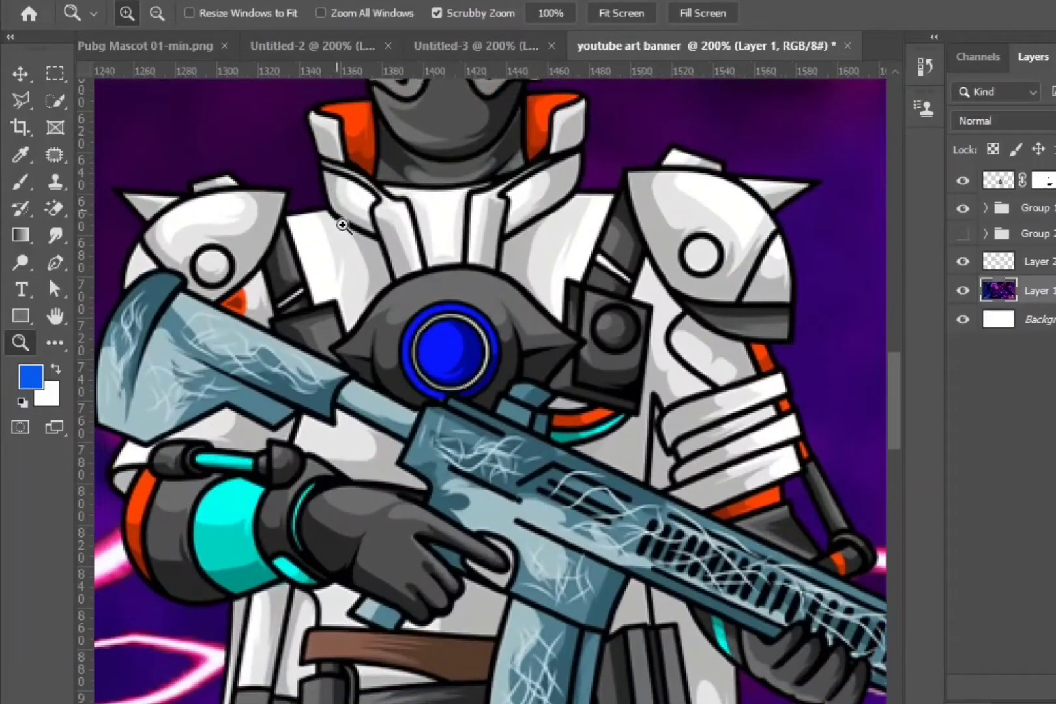
click(192, 52)
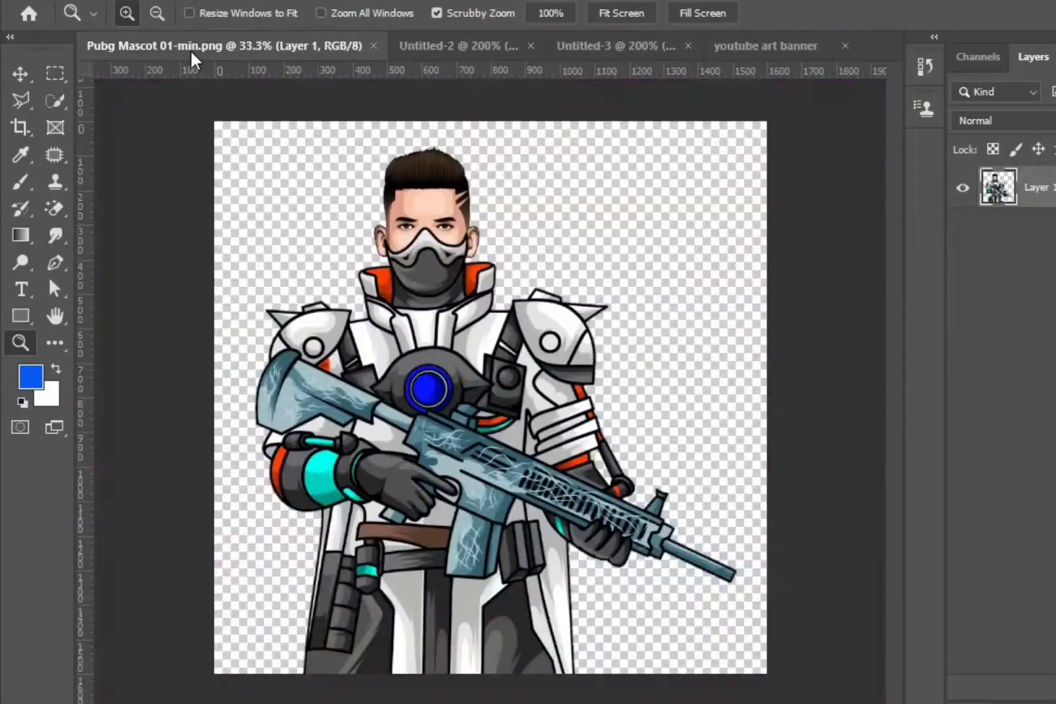
click(463, 54)
key(v)
drag(330, 364, 738, 47)
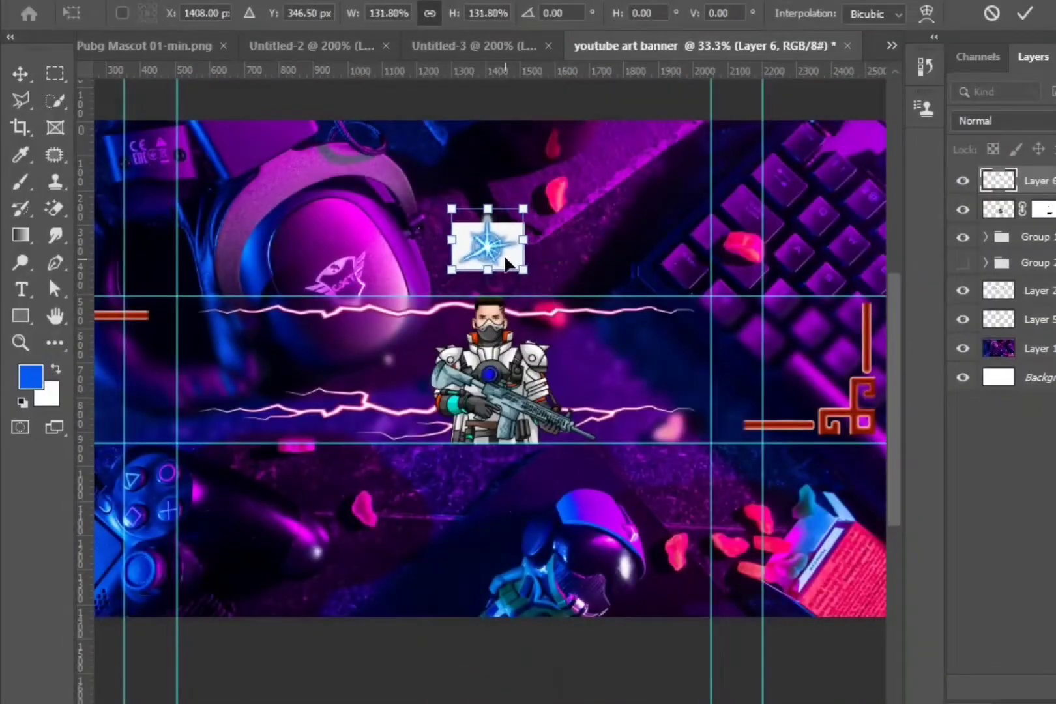
drag(511, 269, 521, 374)
Step: Position and scale the light flare over the blue circle on the mascot's chest
click(20, 342)
click(501, 365)
click(564, 387)
click(568, 384)
click(568, 385)
click(20, 74)
drag(573, 336, 546, 349)
key(ctrl+t)
drag(528, 480, 527, 447)
key(Return)
Step: Set the light flare layer's blend mode to Linear Burn and enlarge the flare slightly over the chest circle
click(1005, 121)
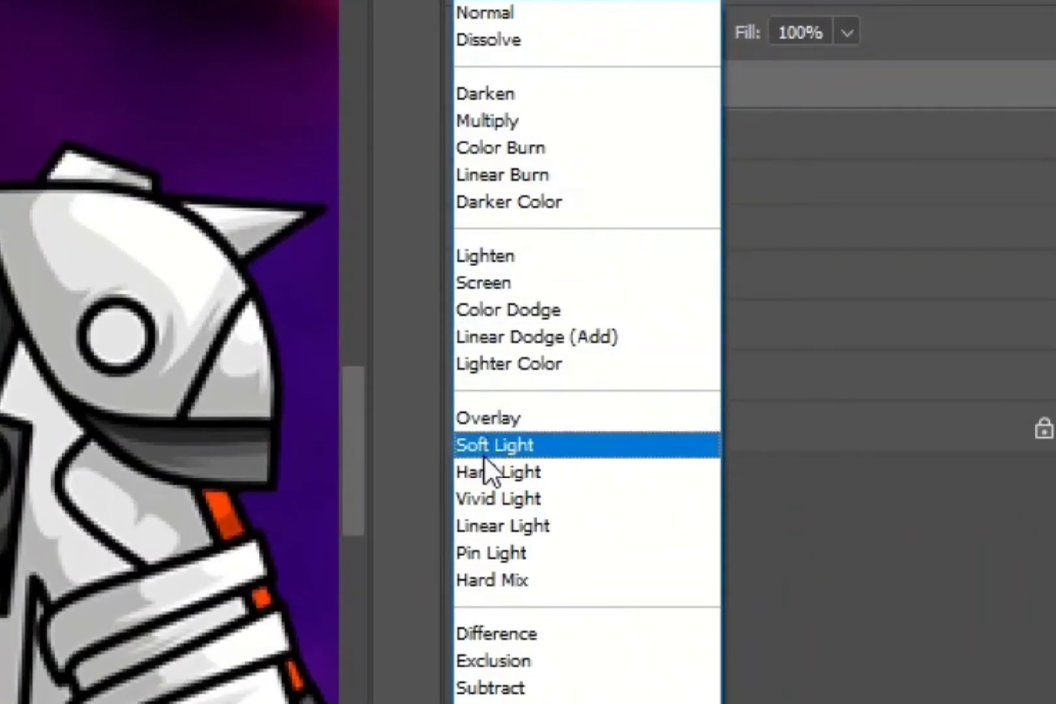
click(526, 171)
key(v)
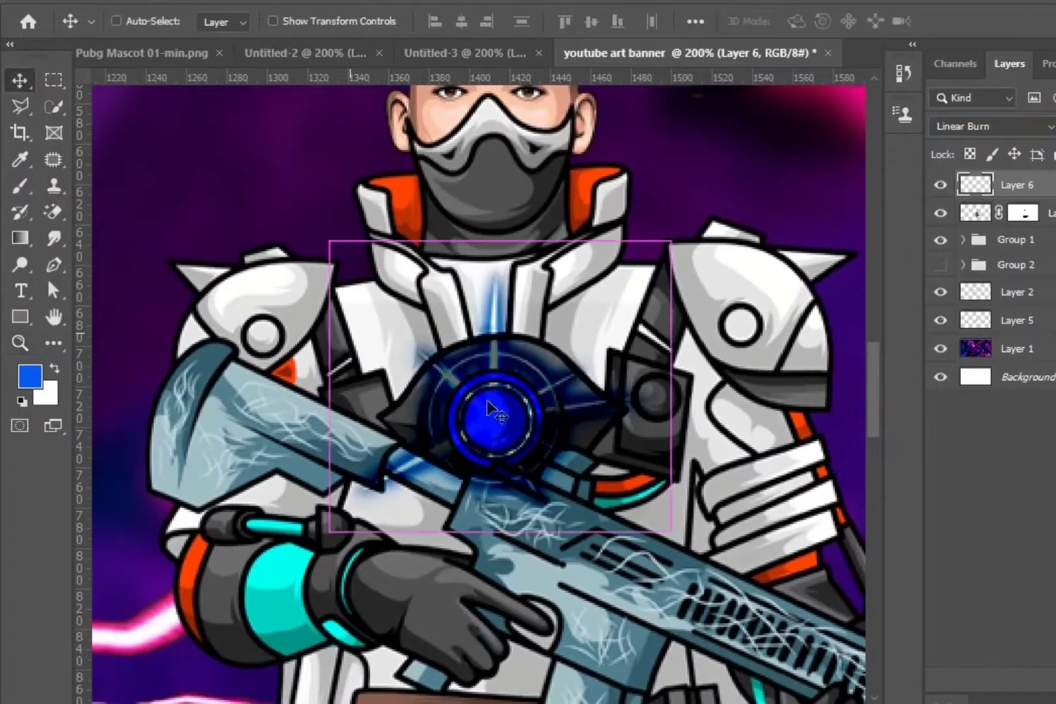
key(ctrl+t)
drag(503, 533, 505, 550)
key(Right)
click(20, 81)
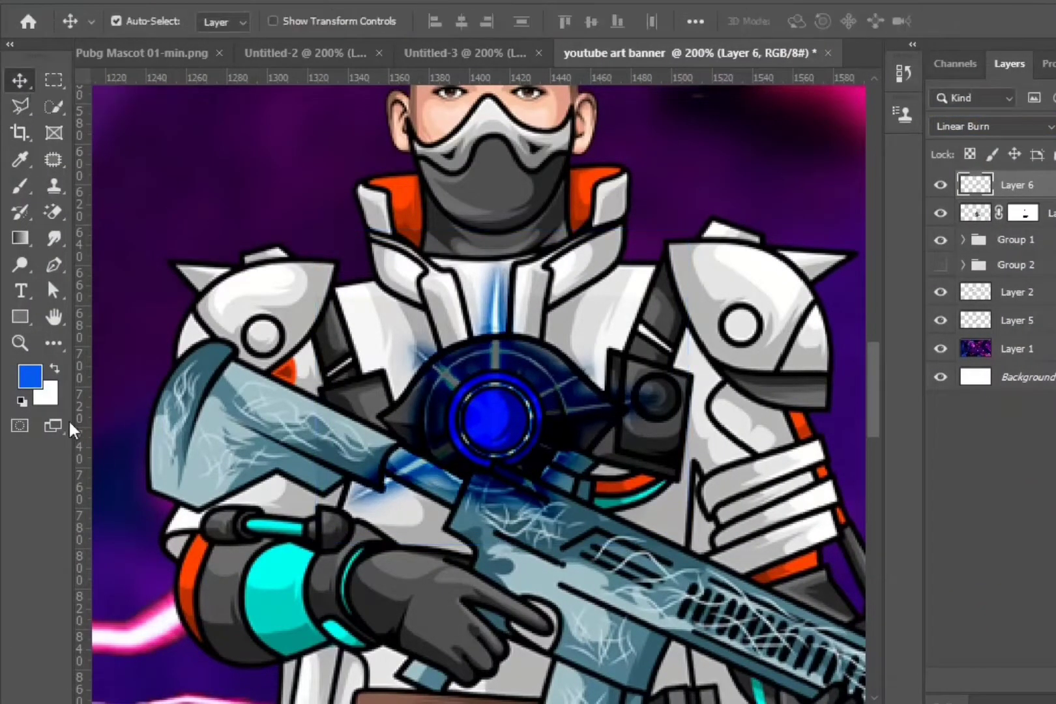
Step: Switch to Illustrator and copy the red SG Scorpion Gamer logo from Vector Smart Object.ai
key(z)
alt+click(512, 456)
alt+click(511, 457)
alt+click(511, 460)
alt+click(512, 464)
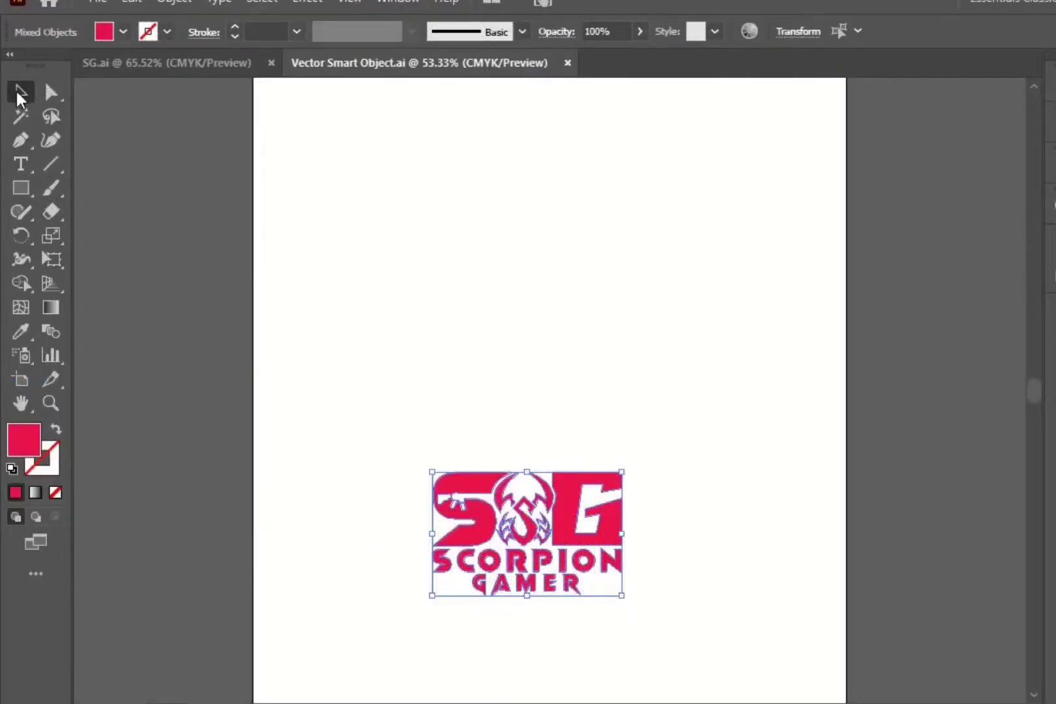
click(374, 287)
drag(606, 590, 621, 580)
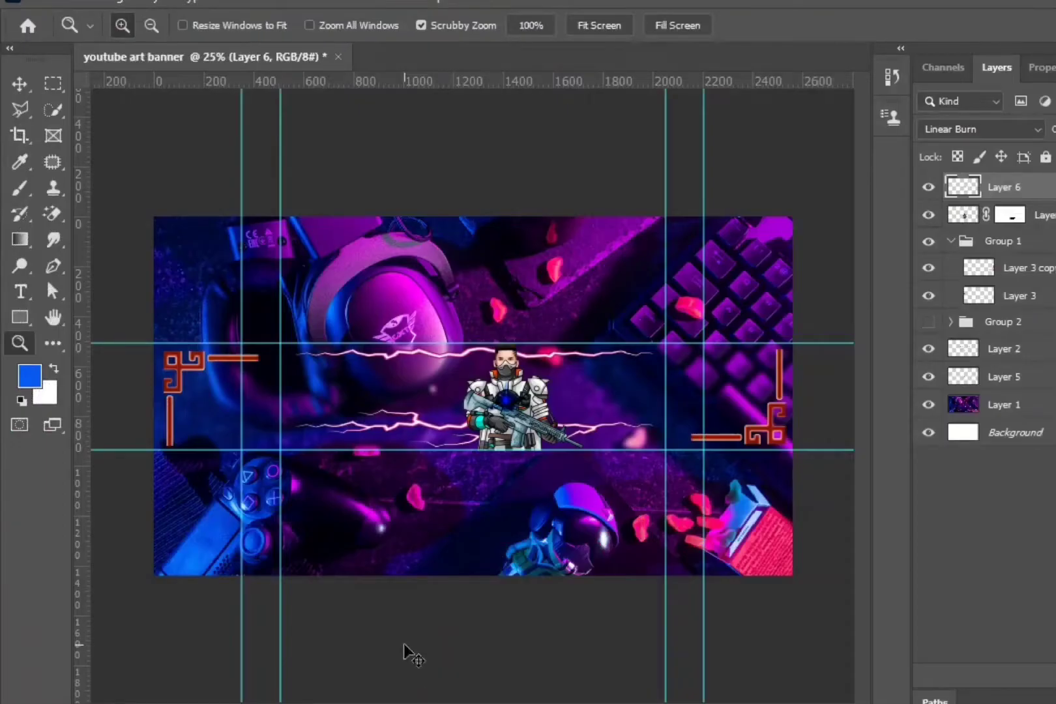
Step: Paste the logo into the Photoshop banner as a Smart Object, scaled to 48.86% and placed beside the mascot's gun barrel
key(ctrl+v)
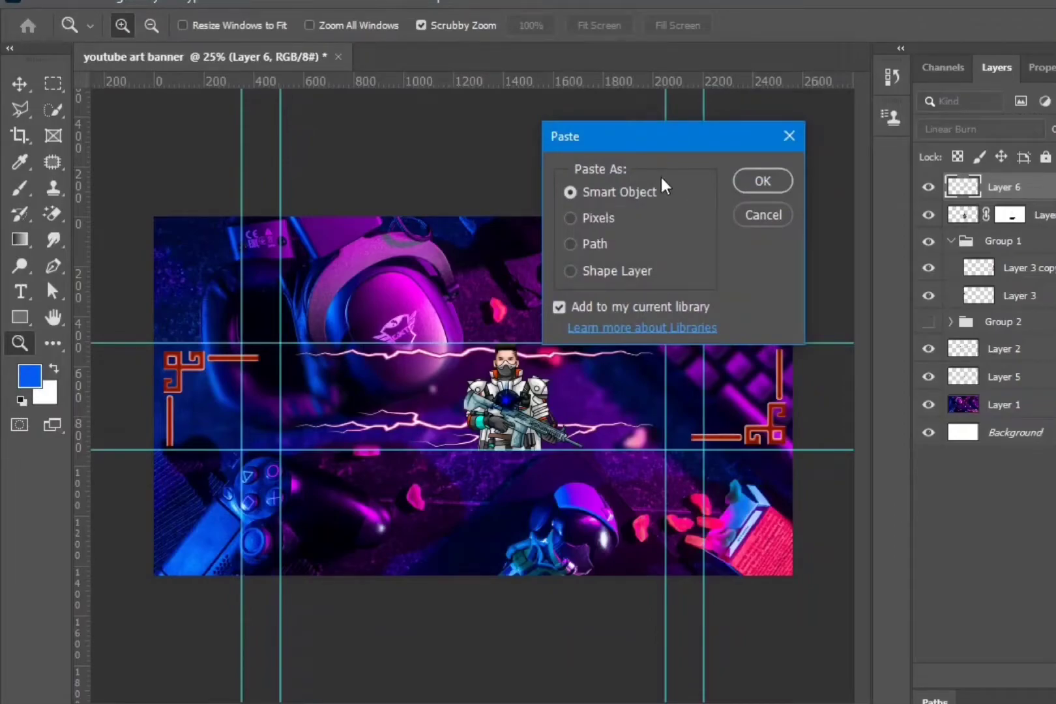
click(755, 184)
drag(514, 389, 707, 387)
drag(637, 459, 614, 397)
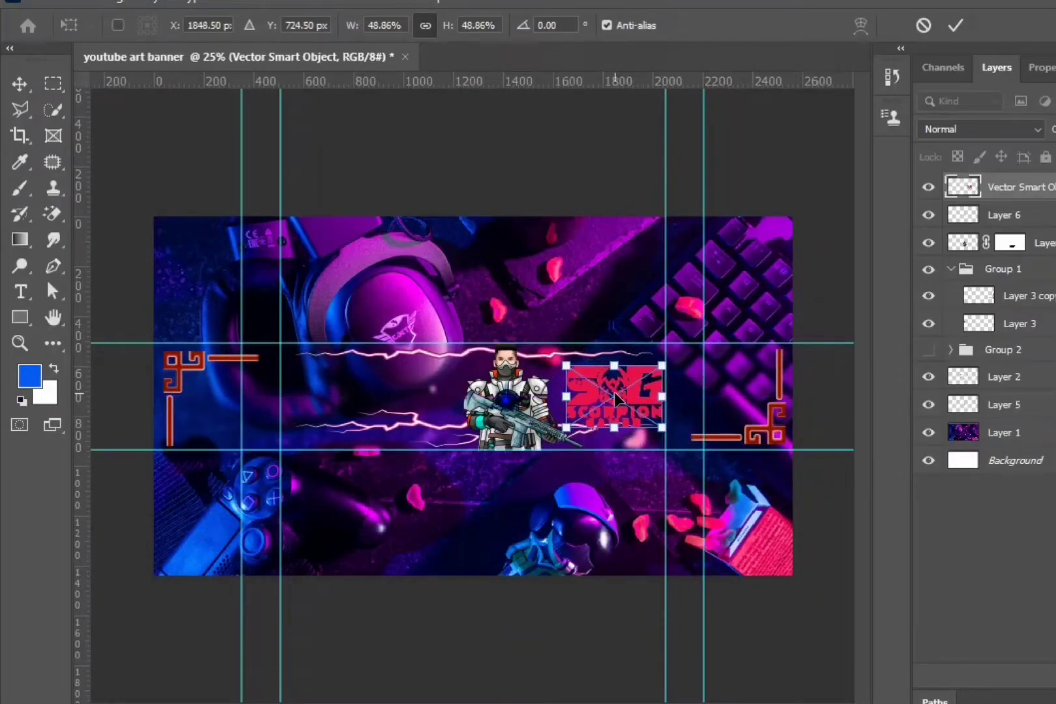
key(alt+shift+a)
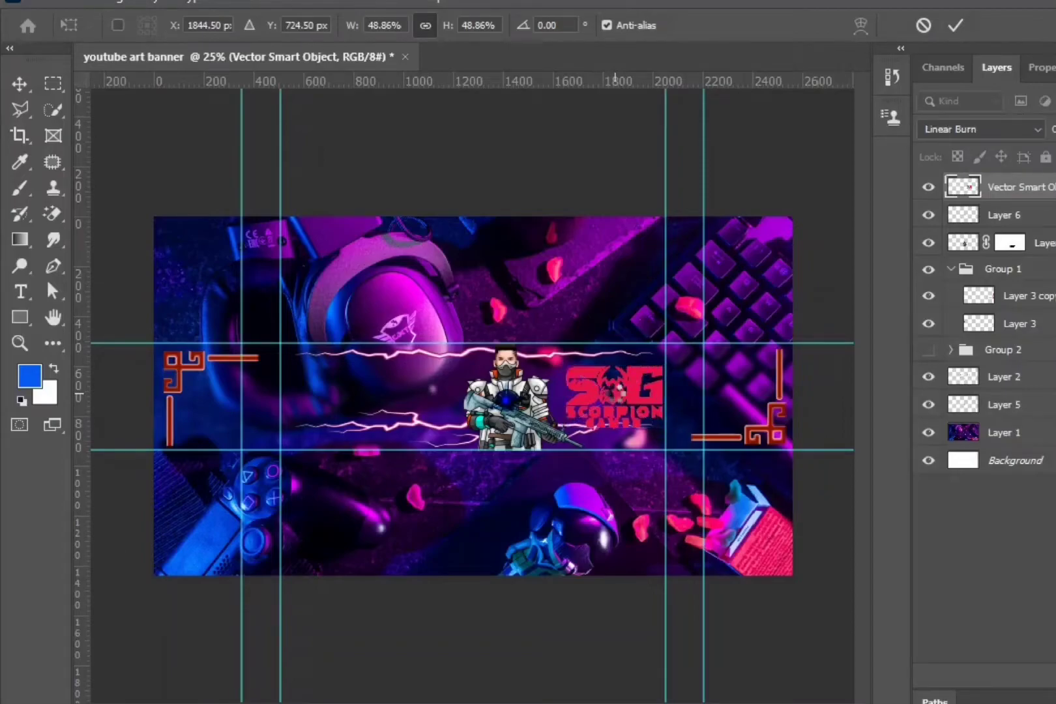
key(ctrl+e)
key(z)
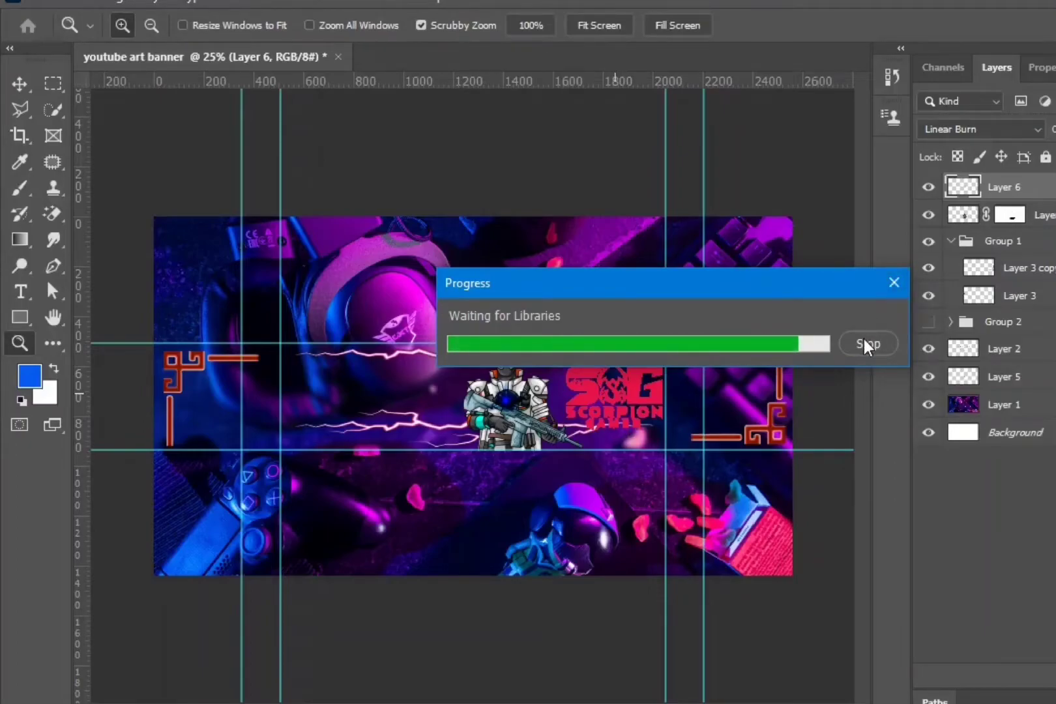
Step: Enlarge the Scorpion Gamer logo slightly between the mascot and the vertical guide, and rasterize its layer
click(591, 398)
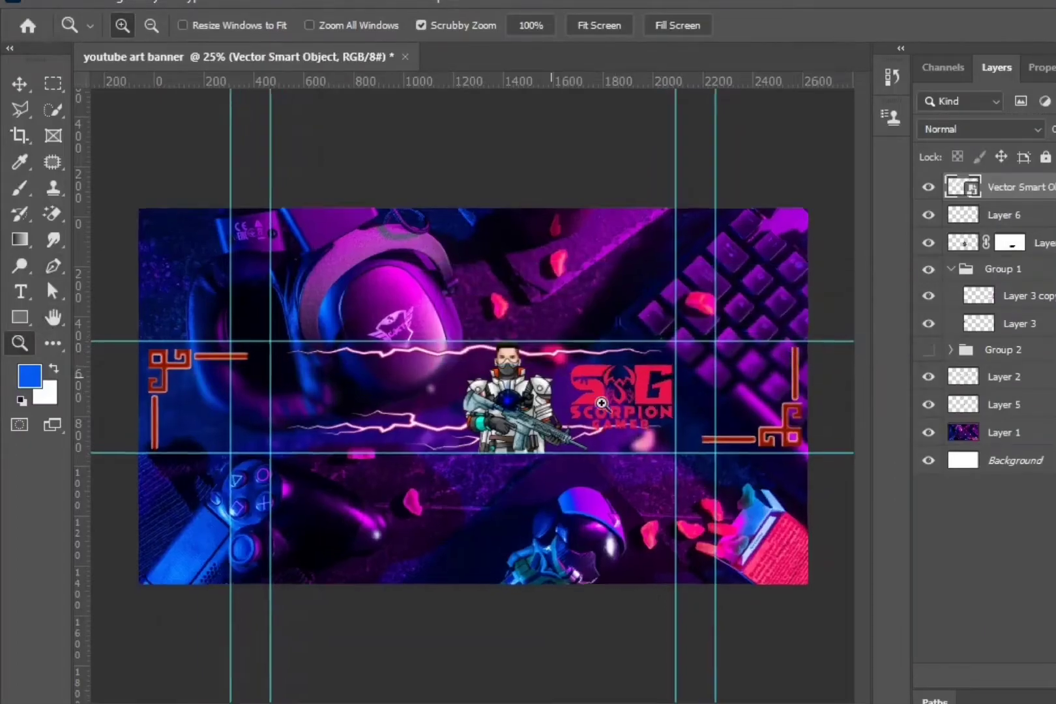
click(592, 398)
drag(539, 434, 544, 389)
click(497, 443)
click(19, 86)
key(ctrl+t)
drag(503, 461, 504, 465)
click(20, 86)
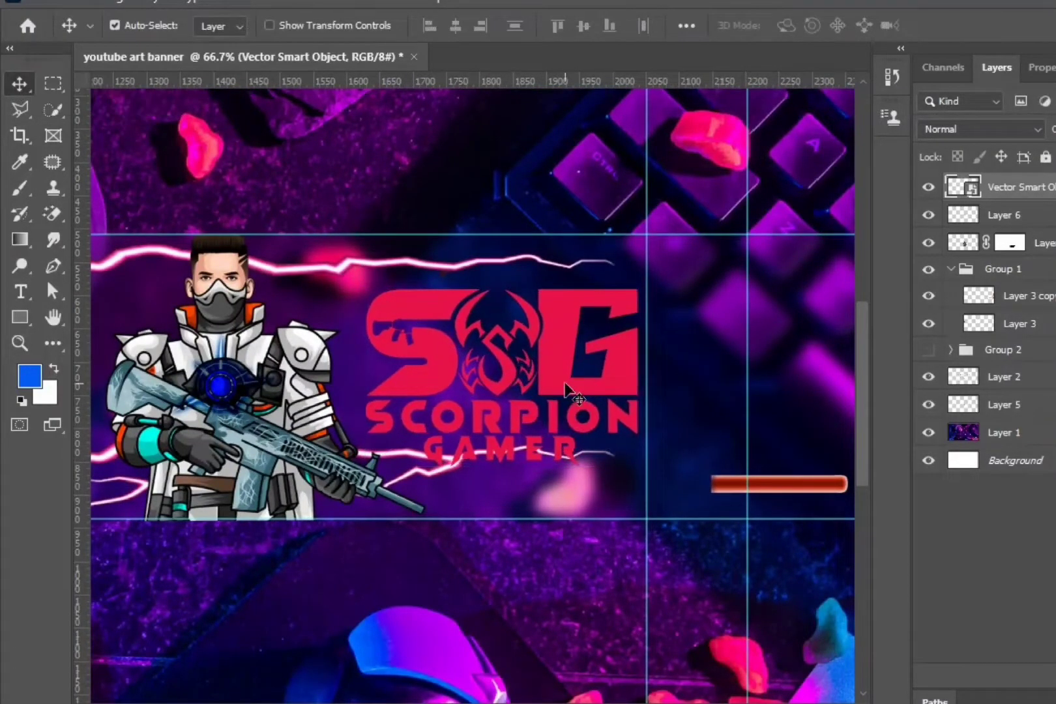
drag(565, 380, 565, 383)
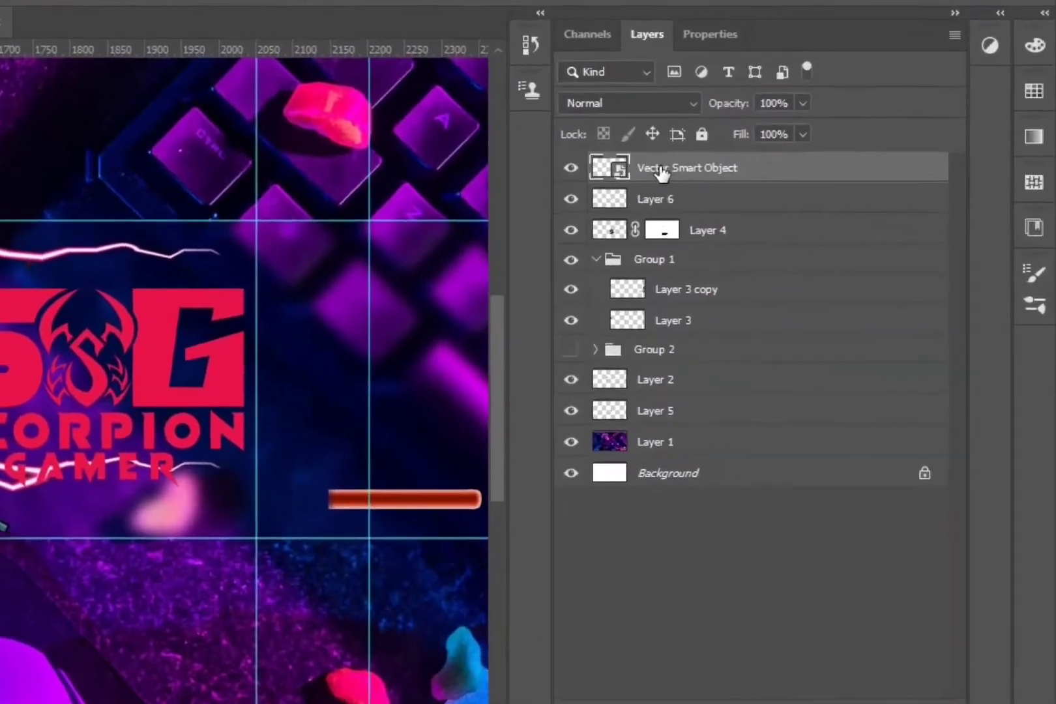
right_click(660, 170)
click(757, 356)
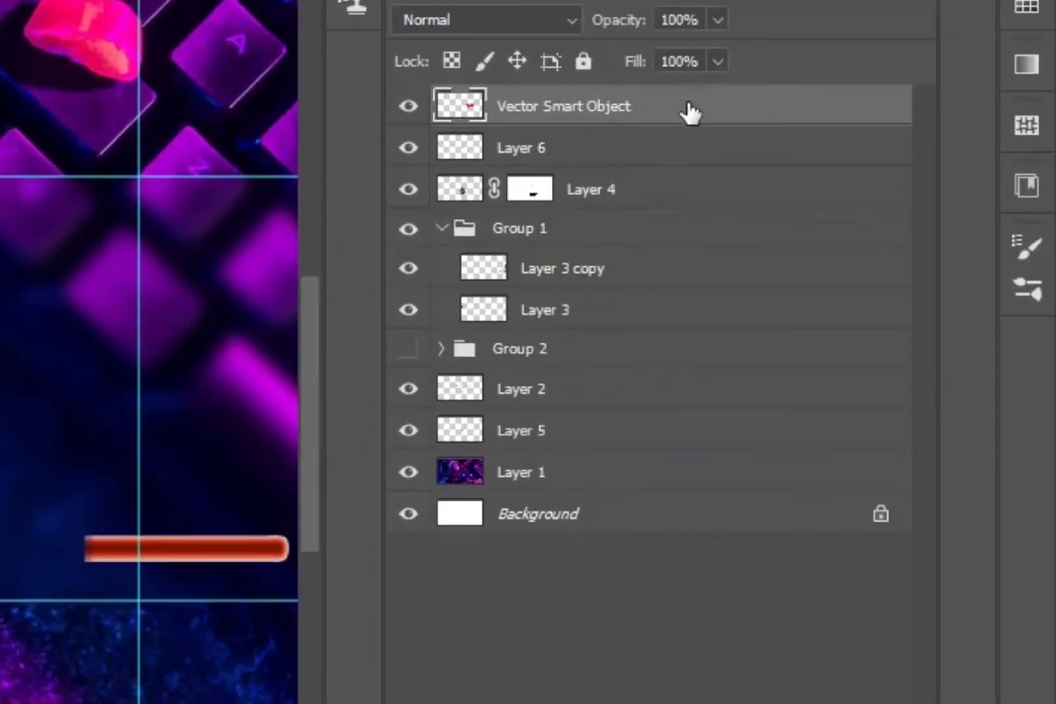
Step: Add a purple ad01f0 Color Overlay at 100% opacity to the Scorpion Gamer logo layer
double_click(626, 287)
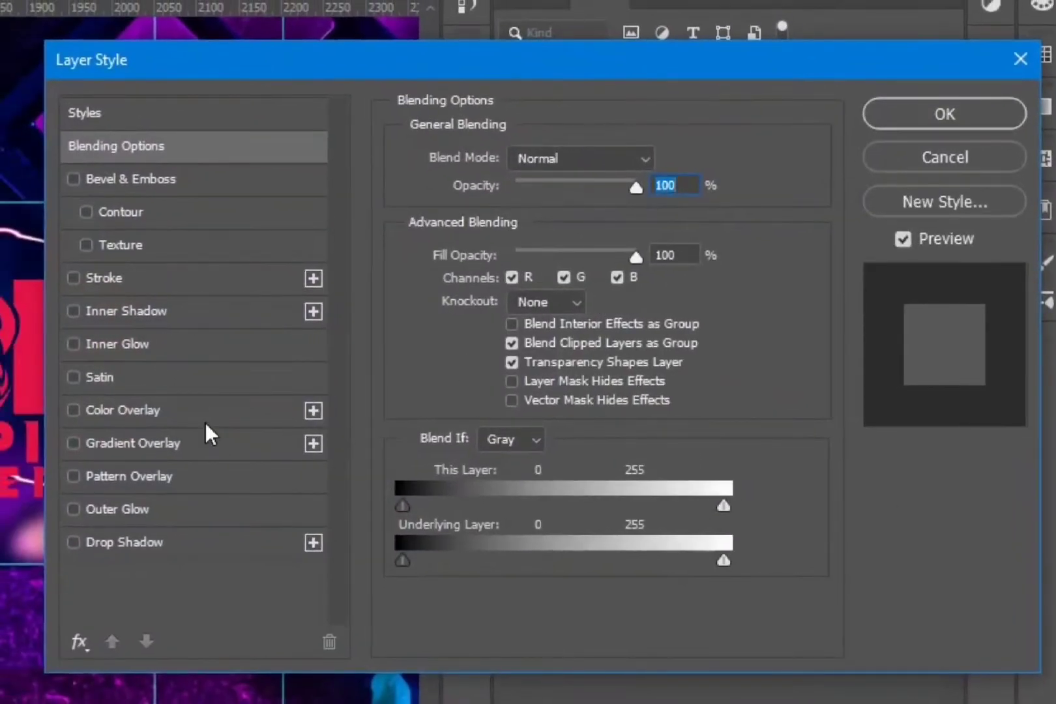
click(133, 413)
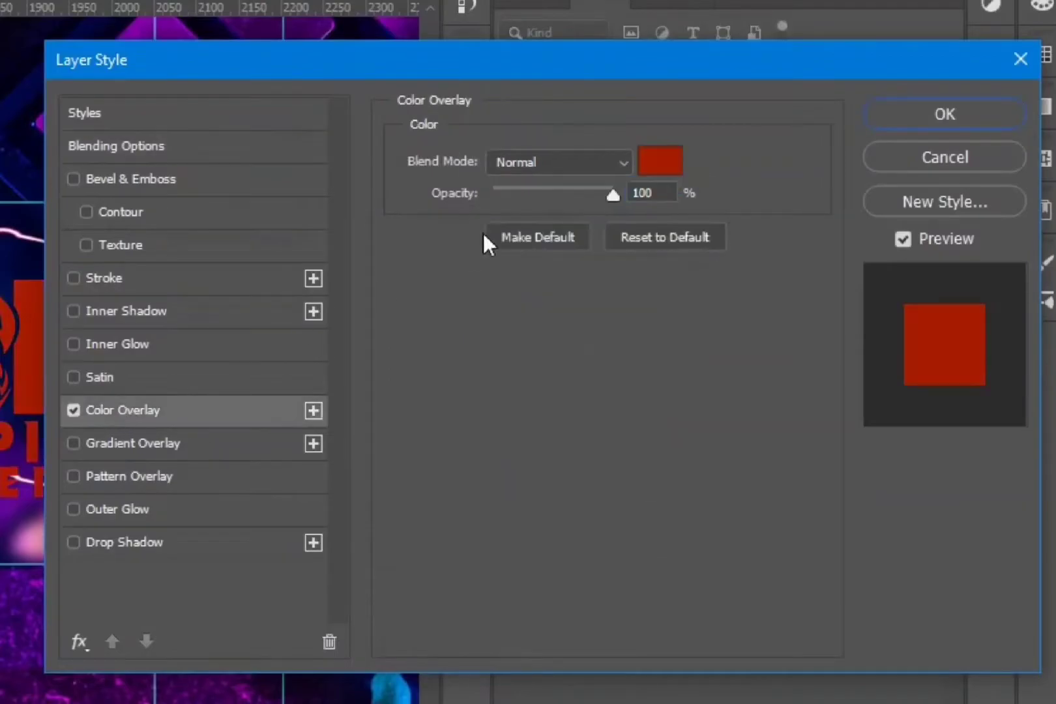
click(660, 163)
text(ad01f0)
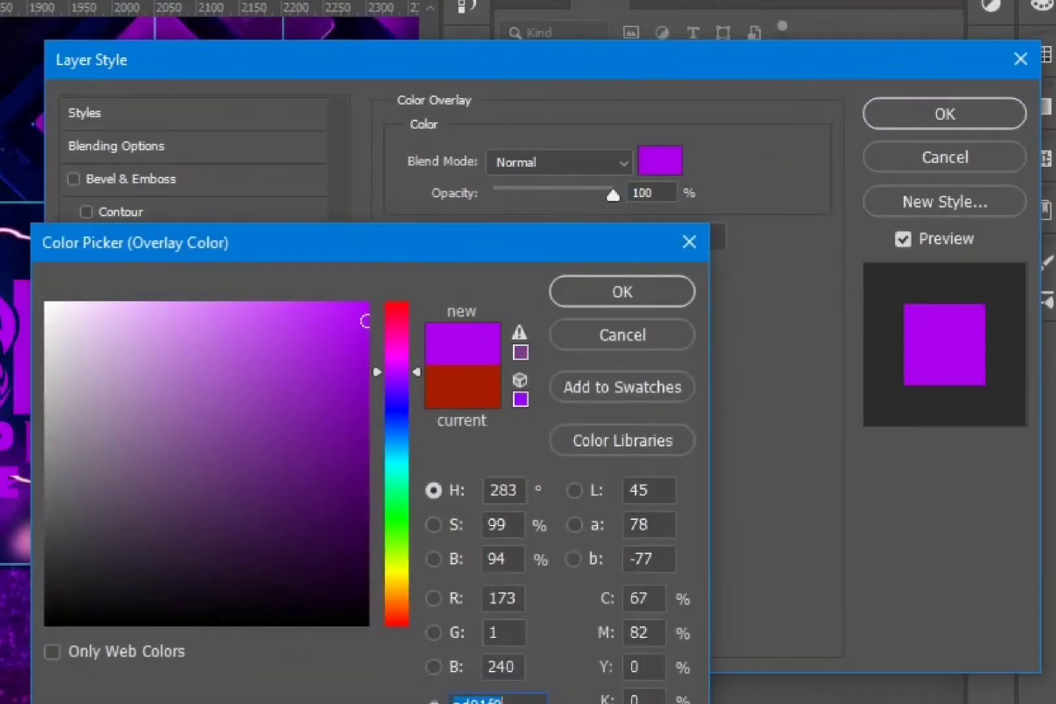
click(615, 293)
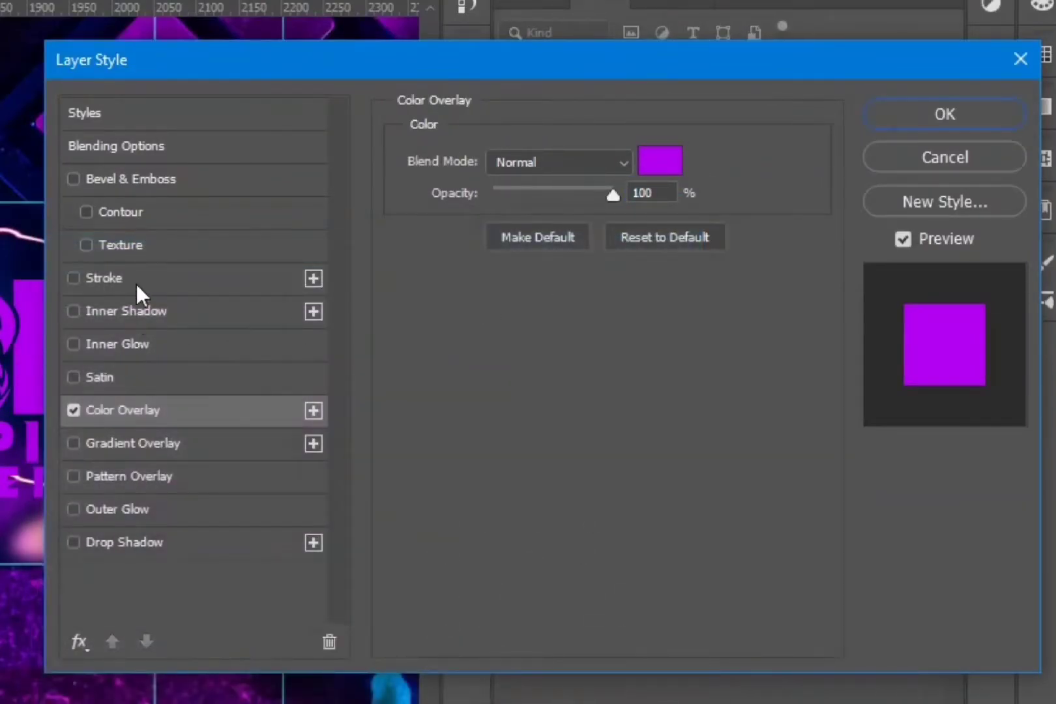
Step: Add a 5 px white outside Stroke in Normal mode at 100% opacity to the Scorpion Gamer logo
click(111, 278)
drag(594, 247, 643, 244)
key(Down)
key(Down)
key(Down)
key(Down)
key(Down)
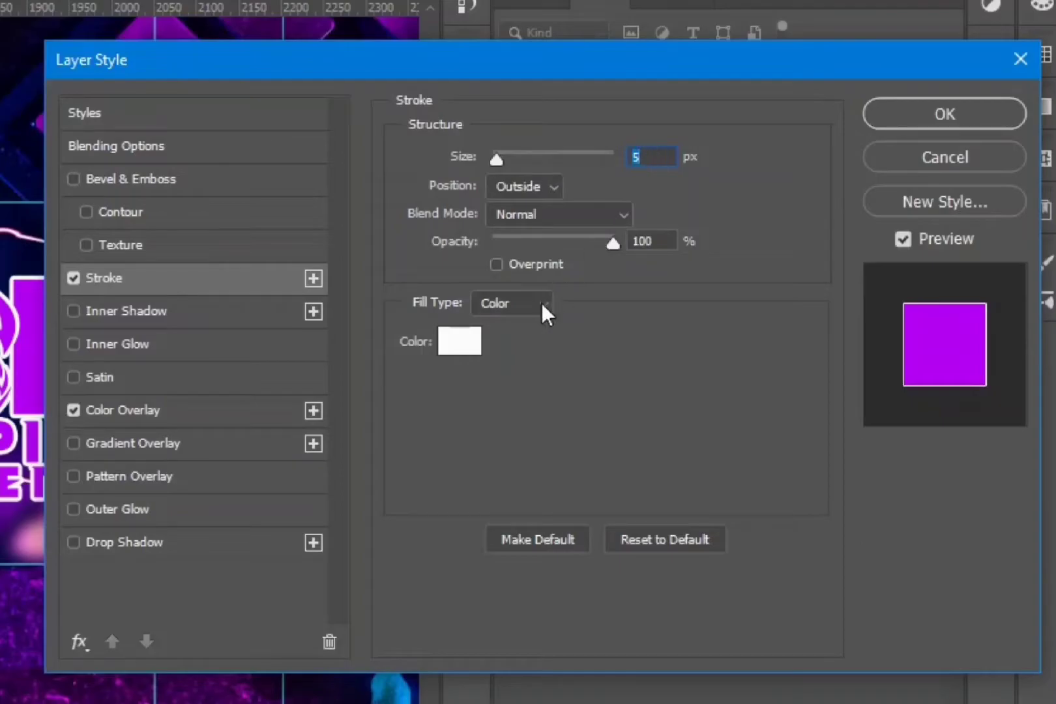
click(940, 121)
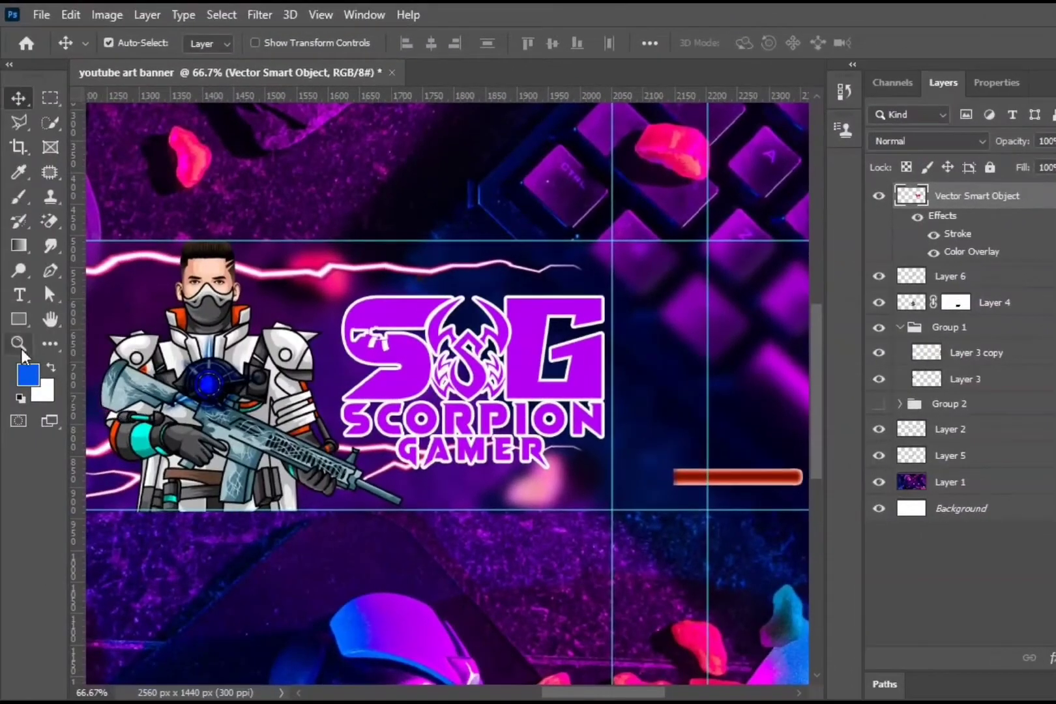
Step: Bring the Facebook, Instagram and YouTube icons from youtube.png into the banner, between the lightning bolts beside the mascot
click(21, 348)
click(429, 344)
click(429, 345)
click(429, 345)
click(430, 344)
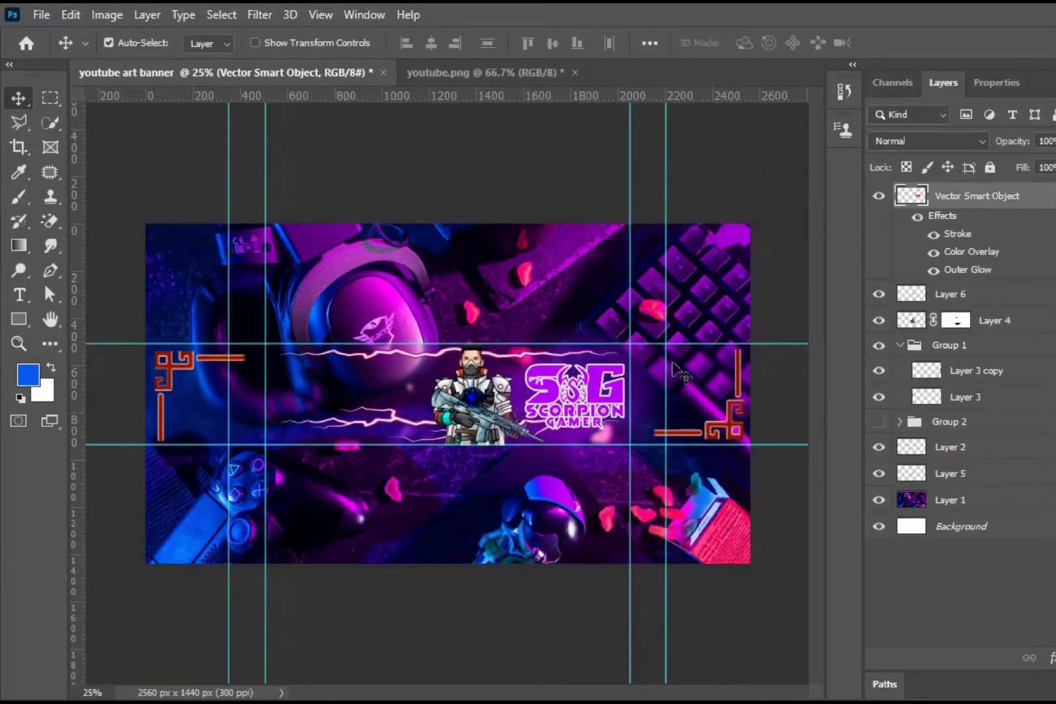
click(500, 73)
drag(553, 454, 277, 134)
drag(320, 376, 323, 422)
Step: Spread the Facebook, Instagram and YouTube icons apart into a wider, evenly spaced row
click(19, 343)
click(273, 392)
click(366, 422)
click(367, 423)
click(341, 369)
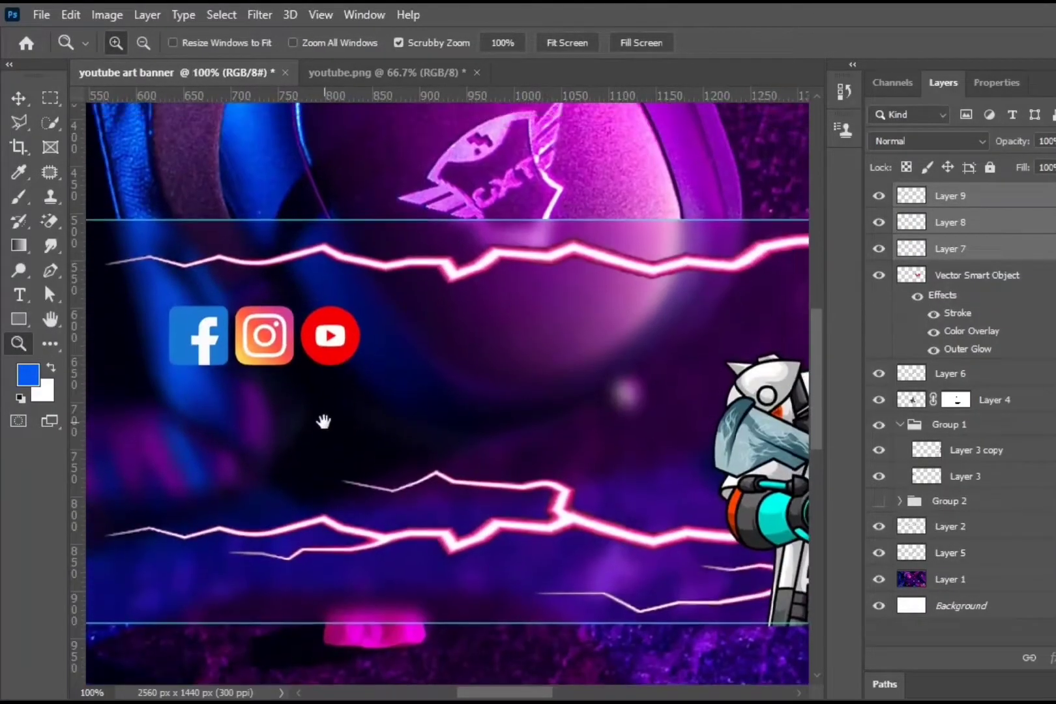
alt+click(352, 415)
click(18, 98)
drag(316, 365, 342, 370)
click(284, 365)
shift+click(323, 365)
click(345, 365)
click(390, 431)
shift+click(337, 362)
shift+click(437, 360)
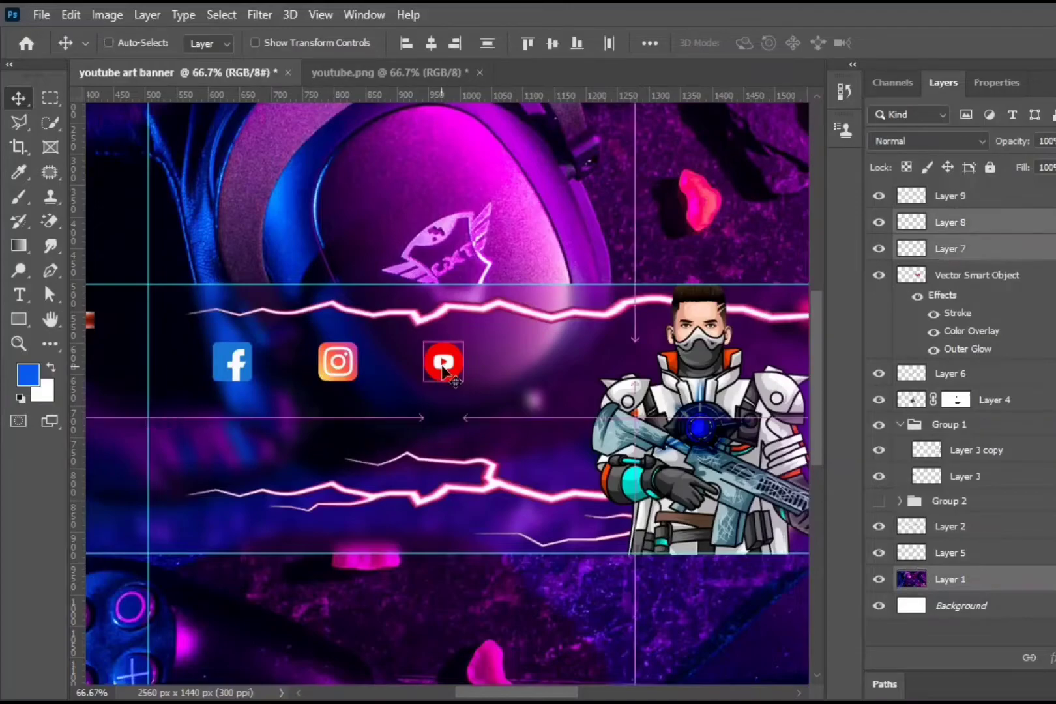
key(ctrl+t)
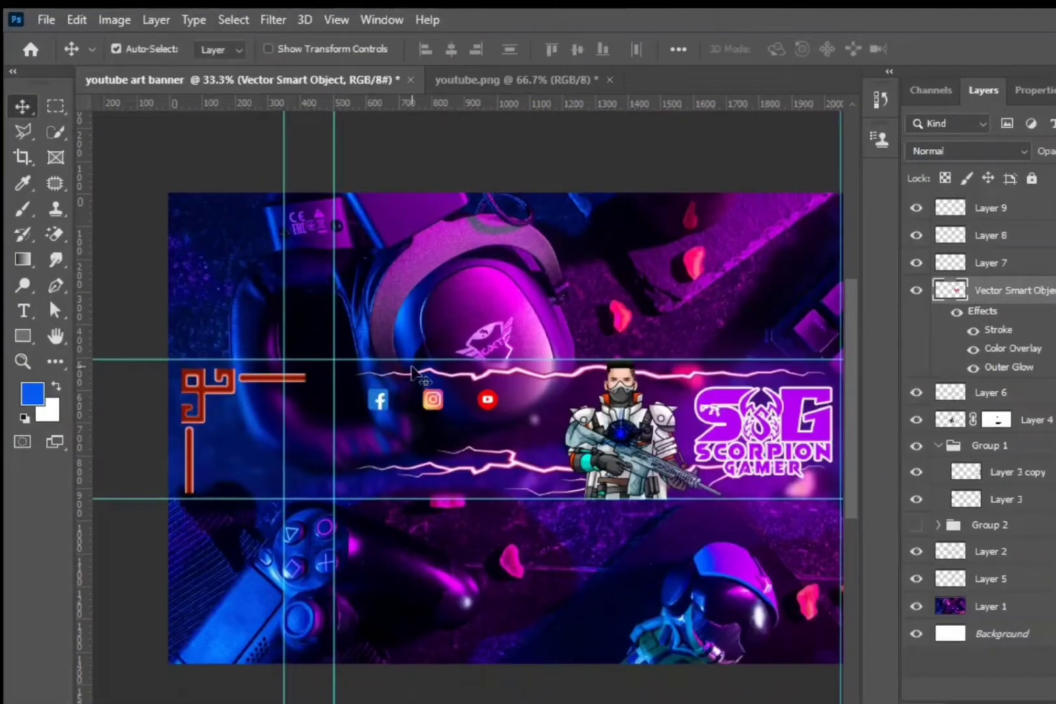
Step: Enlarge the three social media icons together, extending the row toward the mascot
click(383, 400)
shift+click(432, 401)
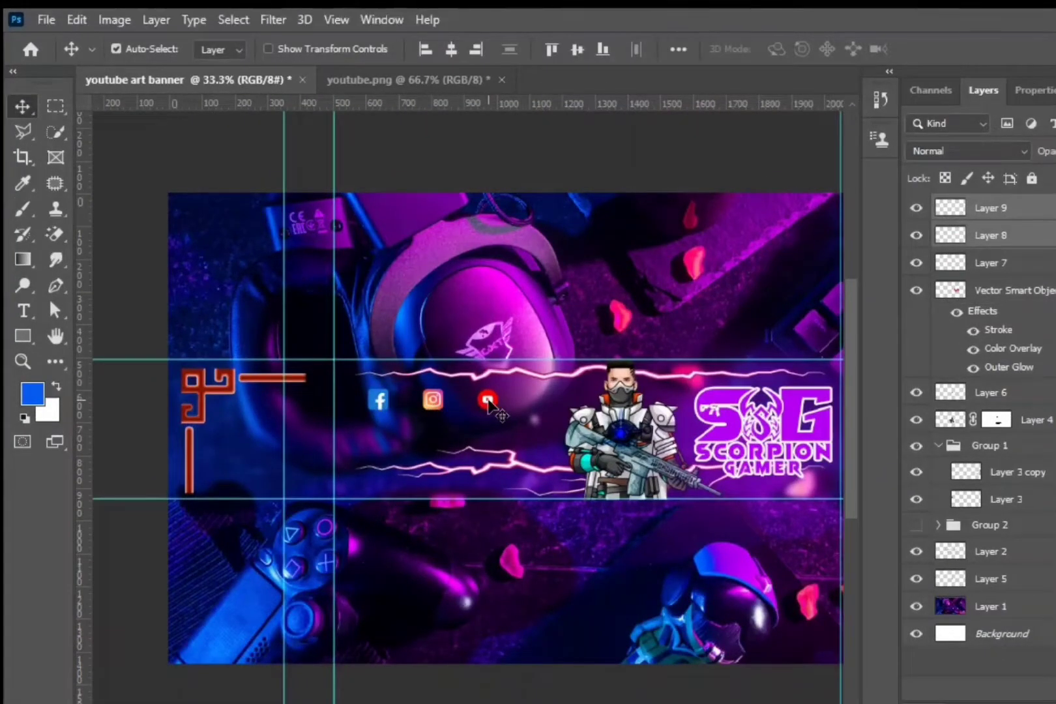
shift+click(487, 400)
key(ctrl+t)
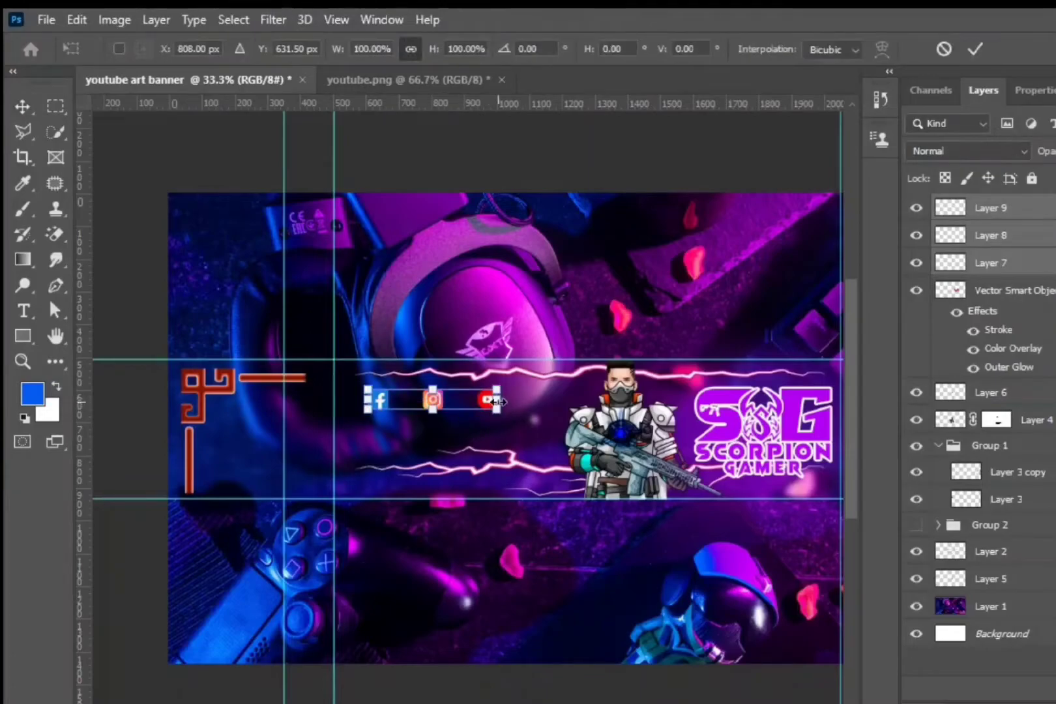
drag(501, 400, 557, 399)
click(26, 107)
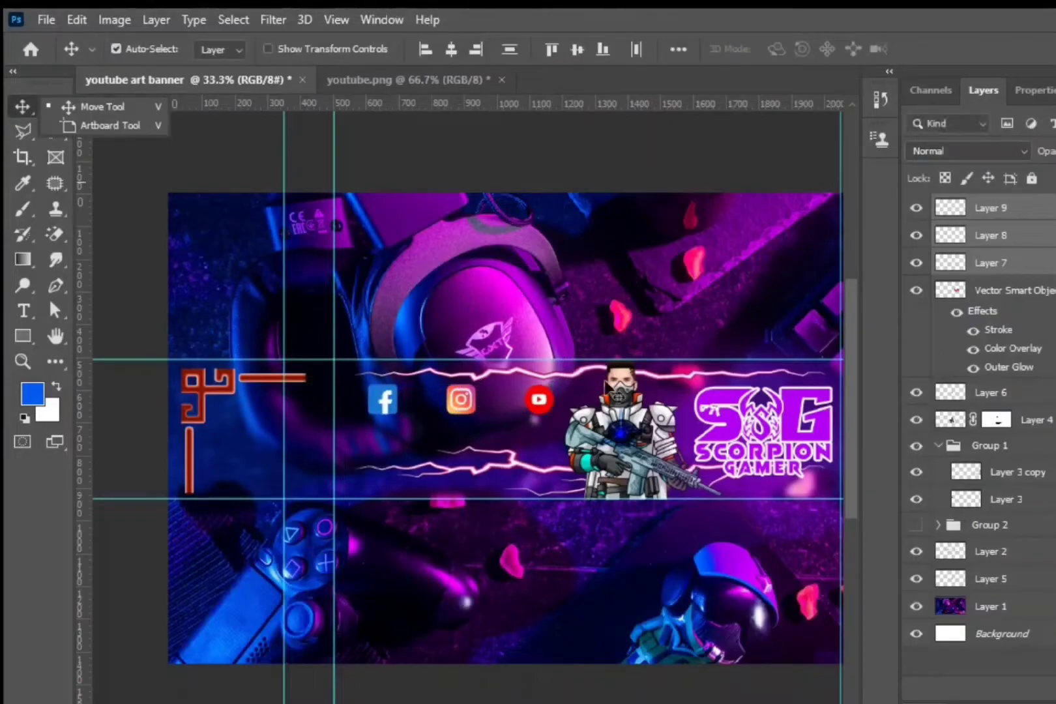
Step: Nudge the three social media icons slightly to fine-tune their position below the upper lightning bolt
click(536, 403)
click(503, 404)
click(527, 407)
shift+click(461, 403)
shift+click(386, 402)
key(shift+Left)
key(shift+Left)
key(shift+Left)
key(shift+Left)
key(Down)
key(Down)
key(Down)
key(Down)
key(Down)
key(Right)
key(Right)
key(Right)
key(Right)
Step: Group the three social media icon layers, Layer 7 through Layer 9
click(1050, 290)
click(1052, 207)
shift+click(815, 266)
key(ctrl+g)
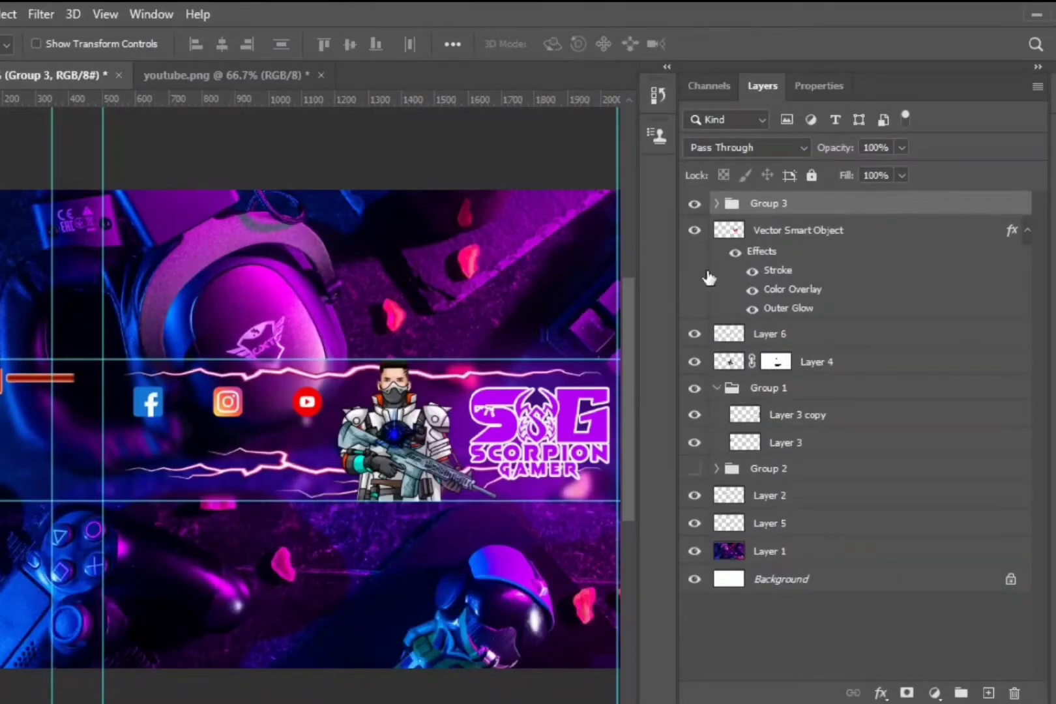
Step: Give the icon group a 7 px white outside Stroke and a purple Outer Glow at 35% opacity, 10% spread and 250 px size
double_click(873, 204)
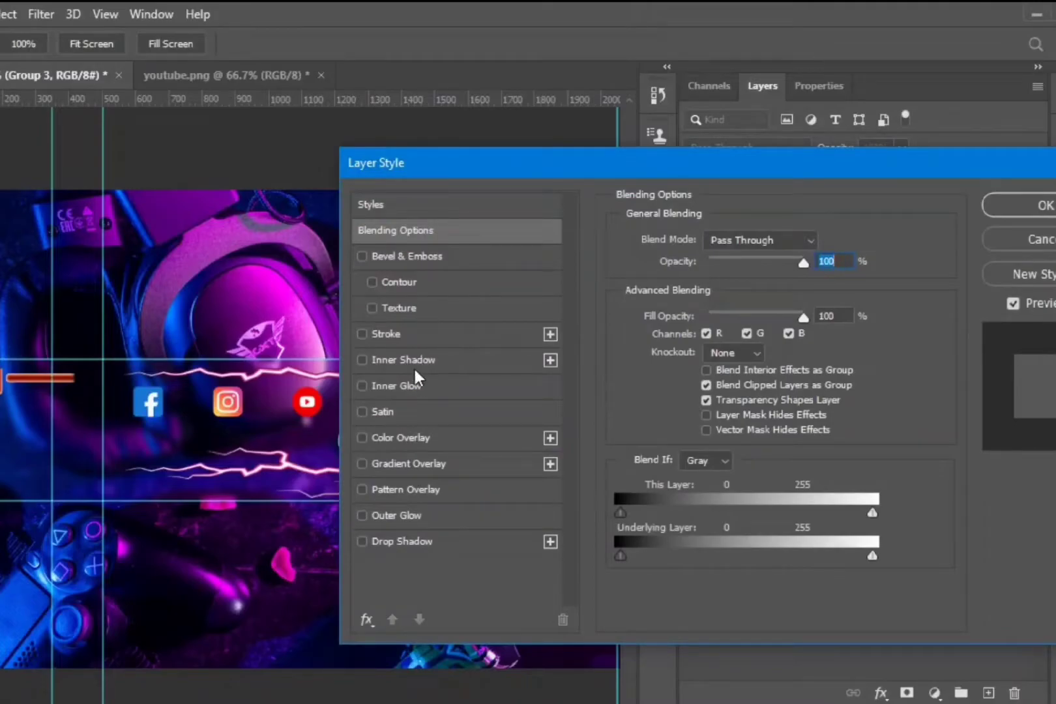
click(386, 333)
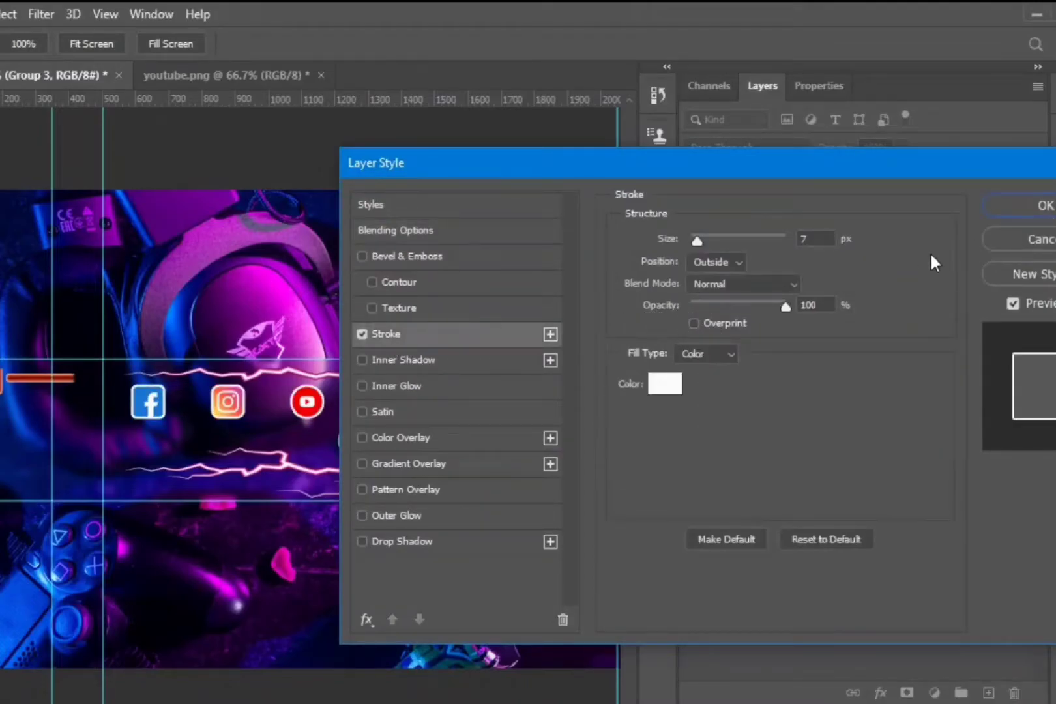
click(420, 514)
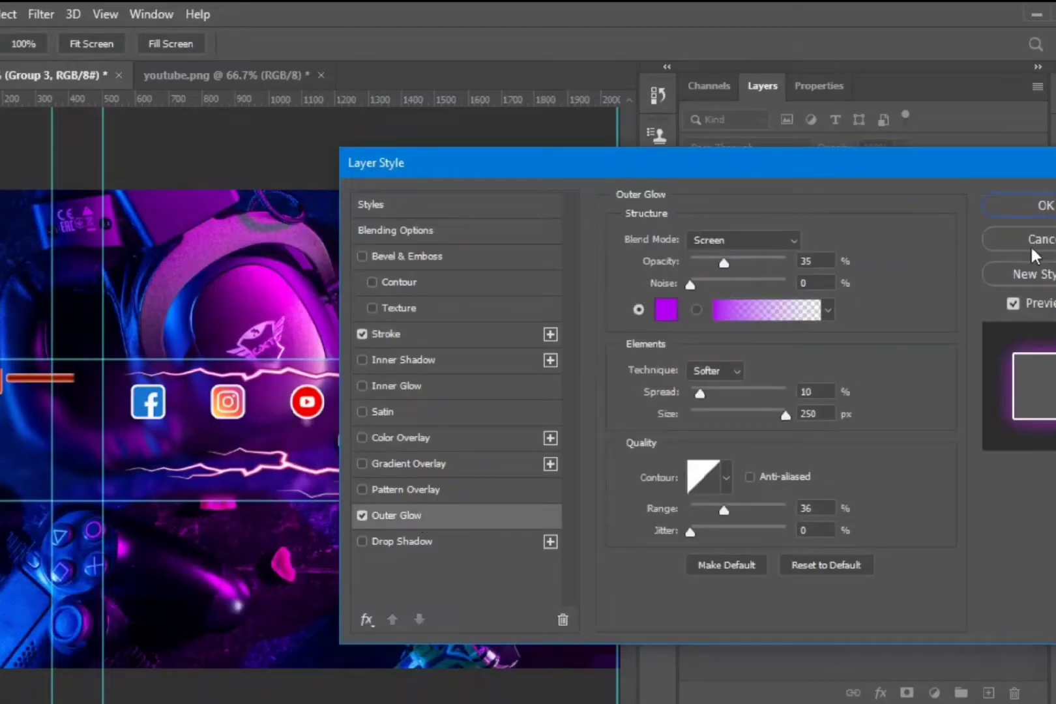
click(1039, 208)
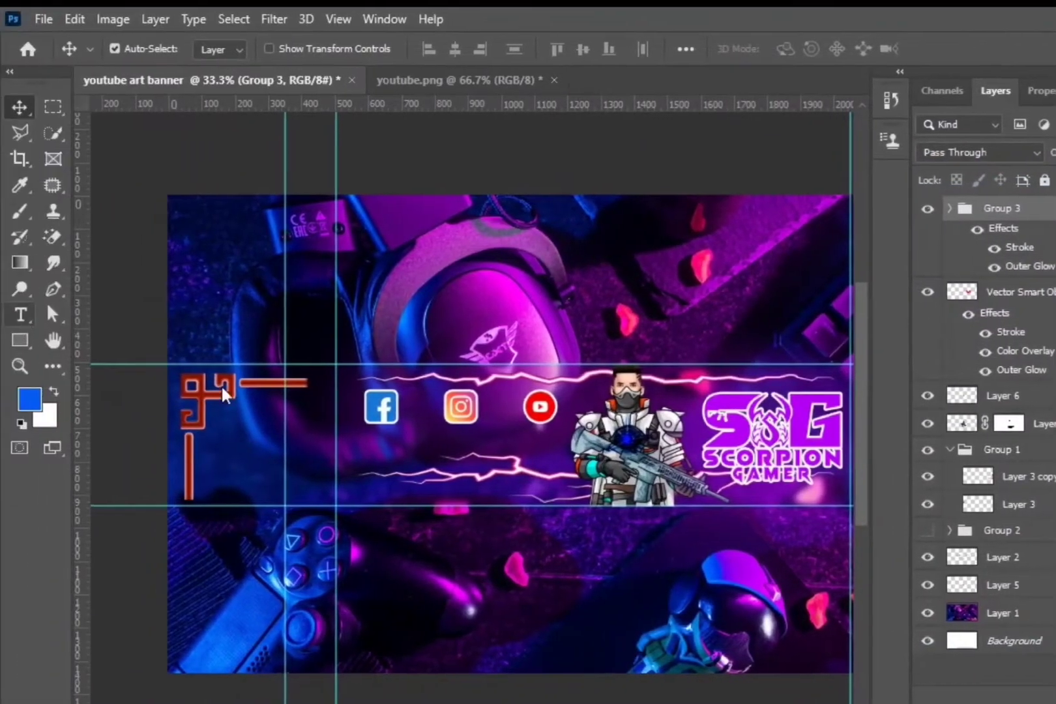
click(13, 309)
drag(348, 435, 570, 482)
text(www.scorpian gamer.com)
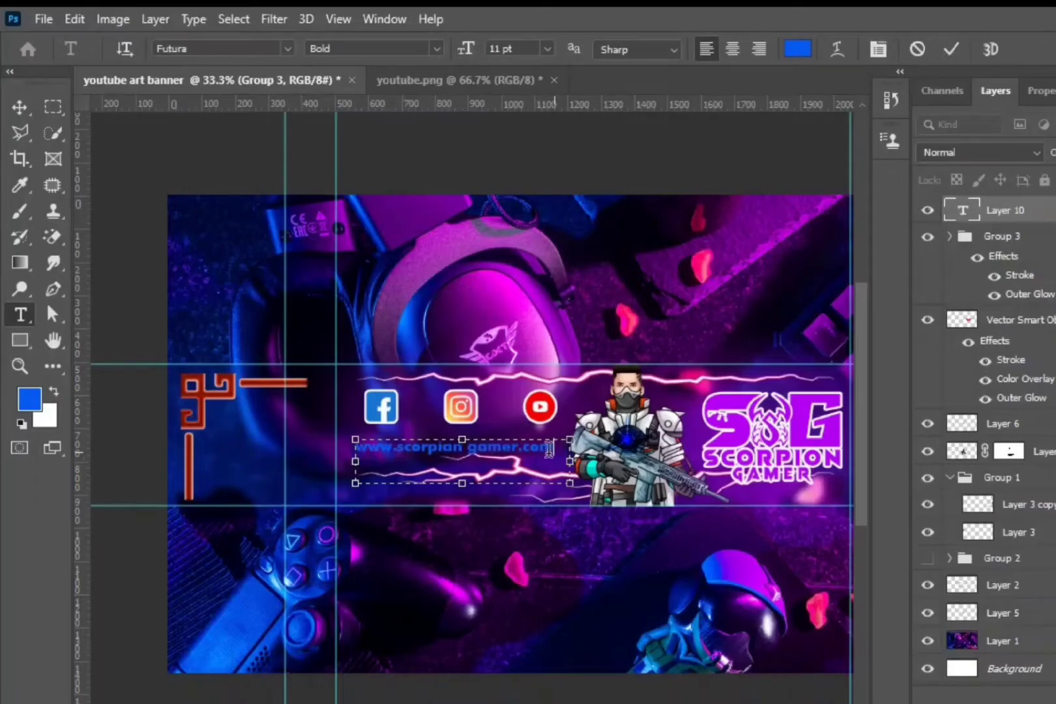
drag(554, 447, 352, 448)
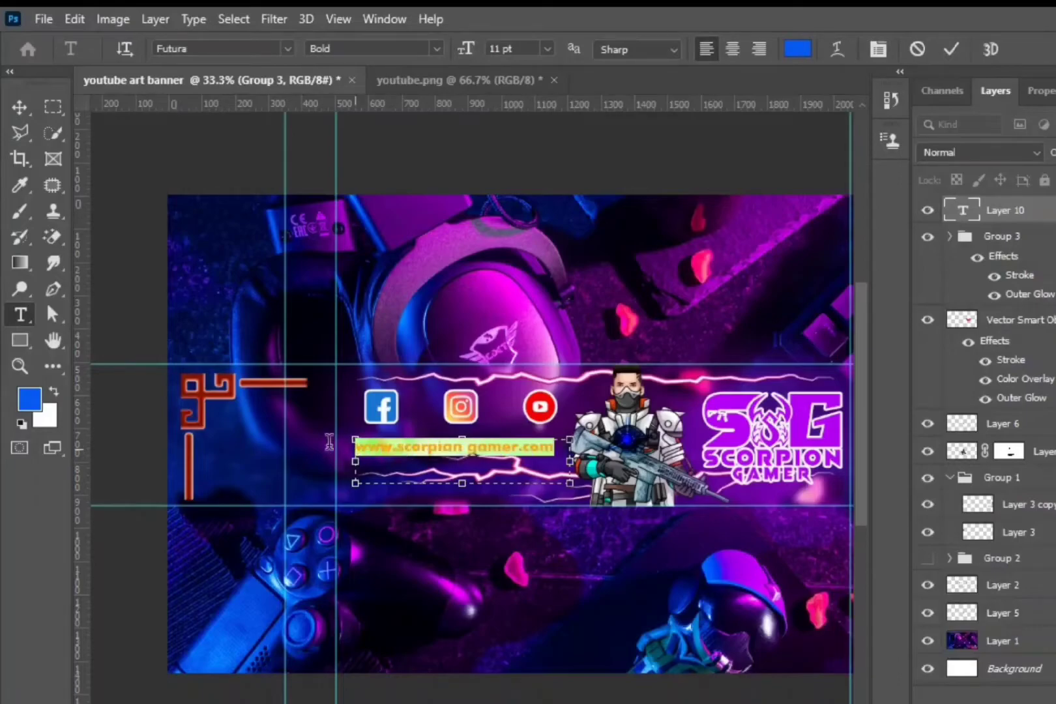
click(259, 49)
click(254, 108)
click(20, 106)
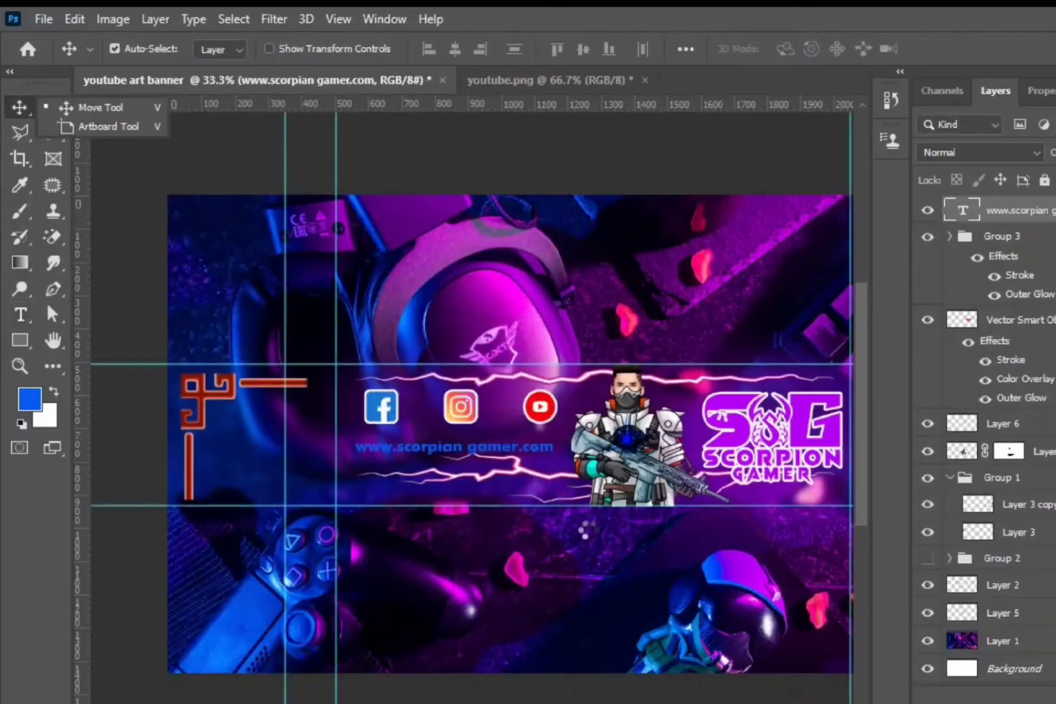
click(20, 315)
click(85, 314)
double_click(492, 447)
click(471, 447)
key(BackSpace)
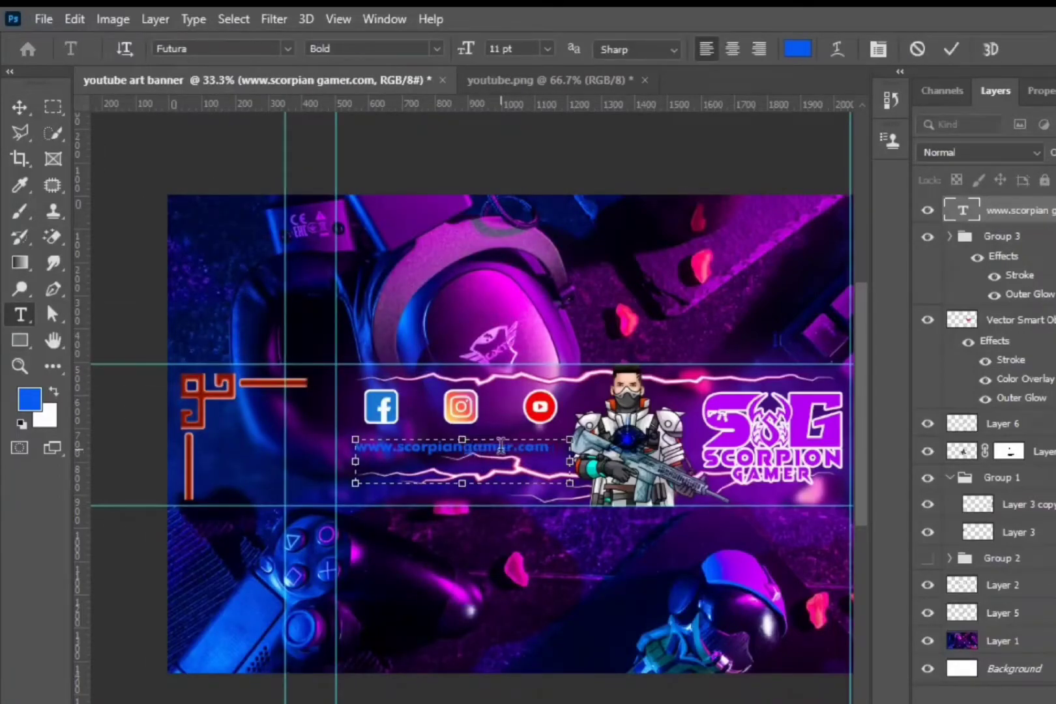
Step: Scale the website text to 120.55% and fit it between the vertical guide and the mascot
click(27, 102)
key(ctrl+t)
drag(570, 461, 636, 463)
drag(489, 446, 482, 451)
drag(614, 463, 587, 461)
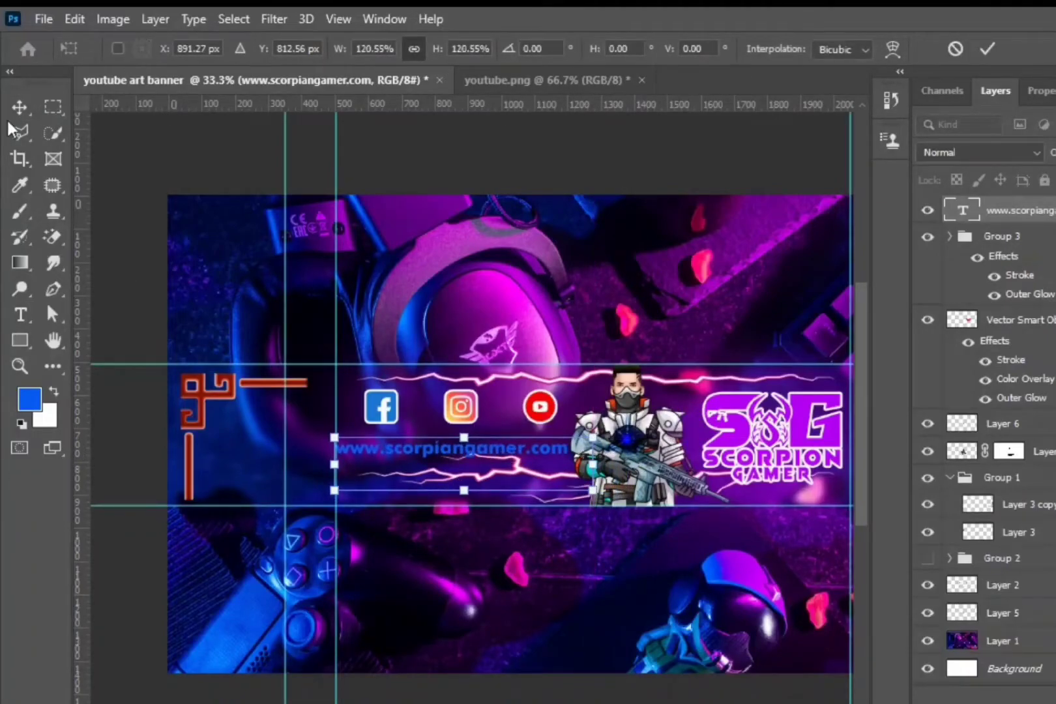
click(20, 108)
Step: Nudge the website text upward, closer to the row of social media icons
click(460, 447)
key(Up)
key(Up)
key(Up)
key(Up)
key(Up)
key(Up)
key(Up)
key(Up)
key(Up)
key(Up)
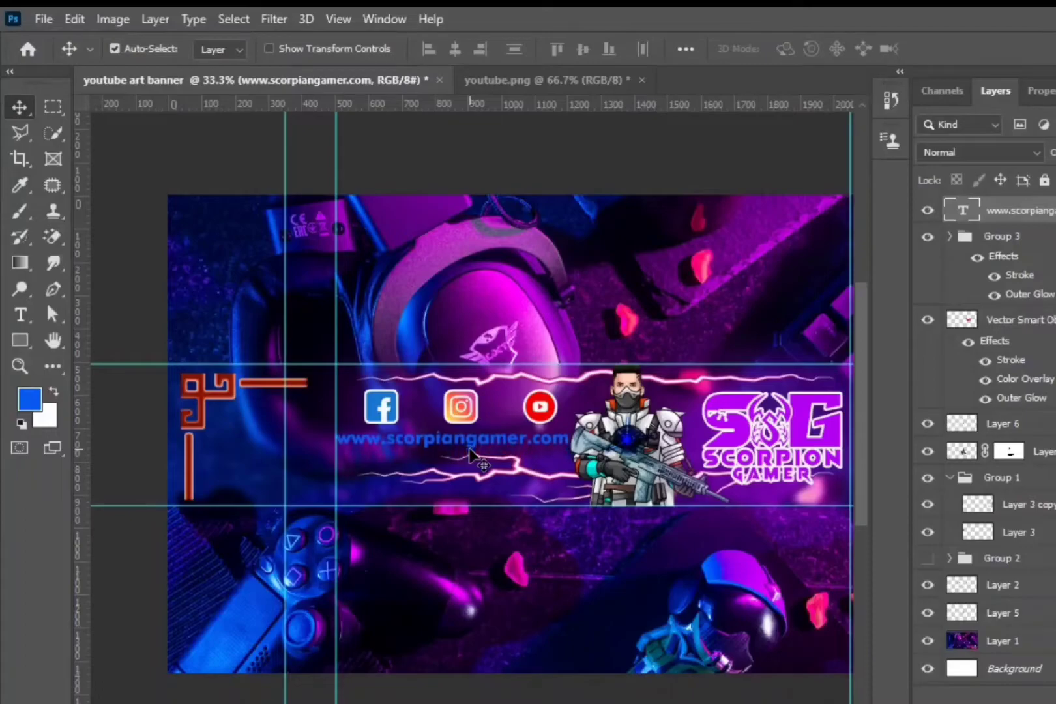
key(Down)
key(Down)
key(Down)
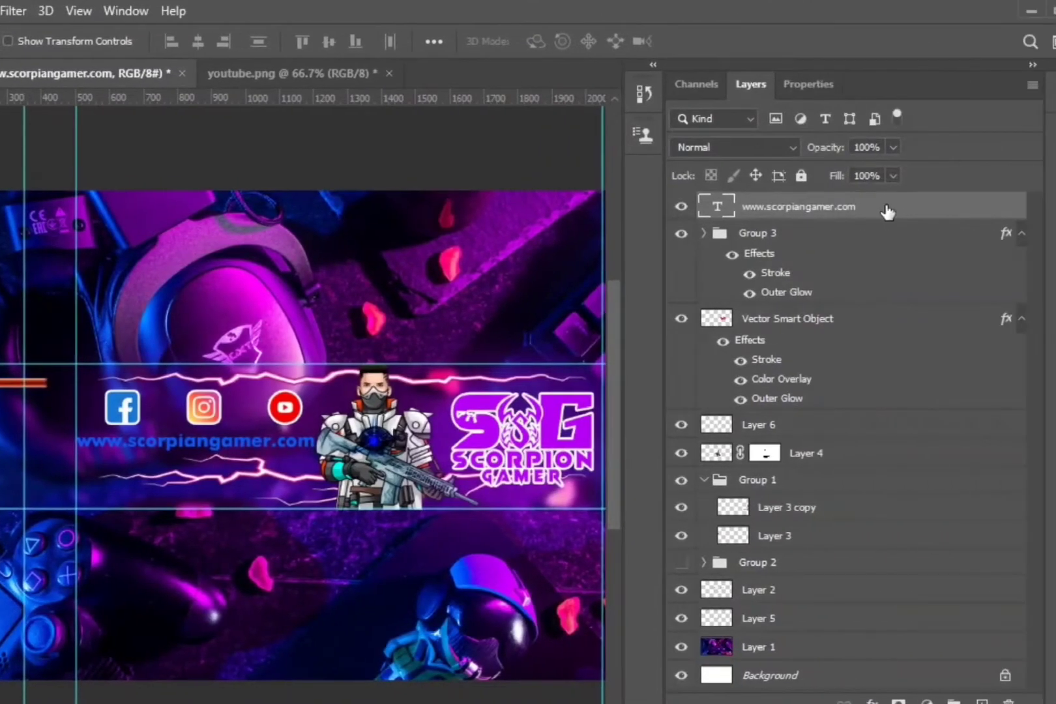
Step: Add an off-white faf9fb Color Overlay at 100% opacity to the website text layer
double_click(831, 460)
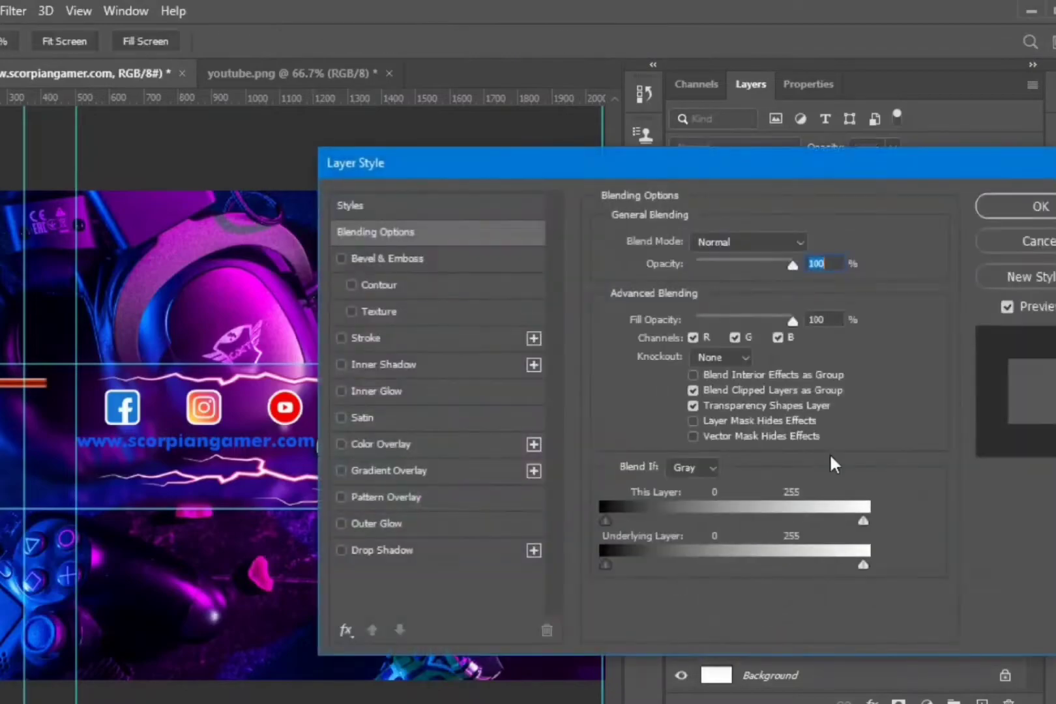
click(379, 444)
click(813, 245)
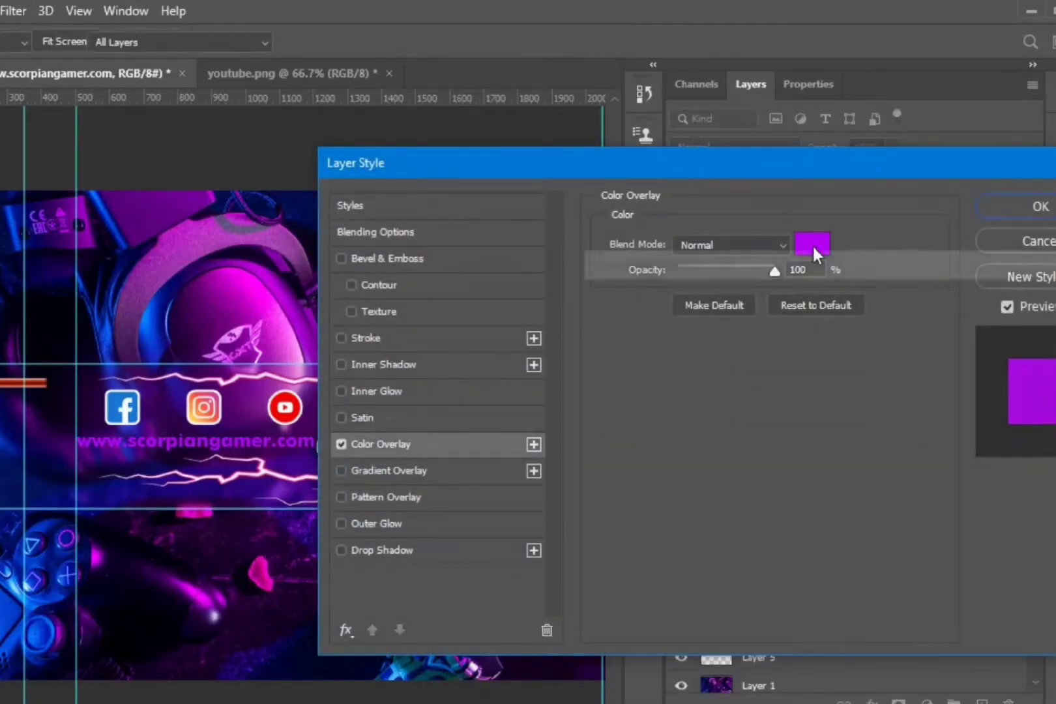
text(faf9fb)
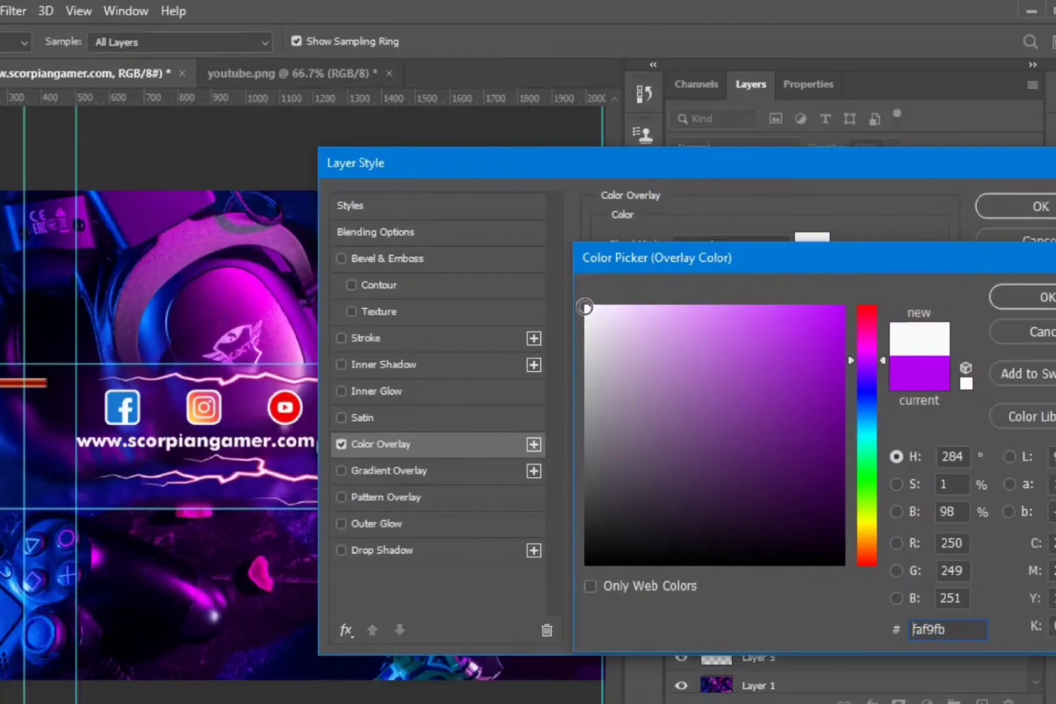
click(1041, 297)
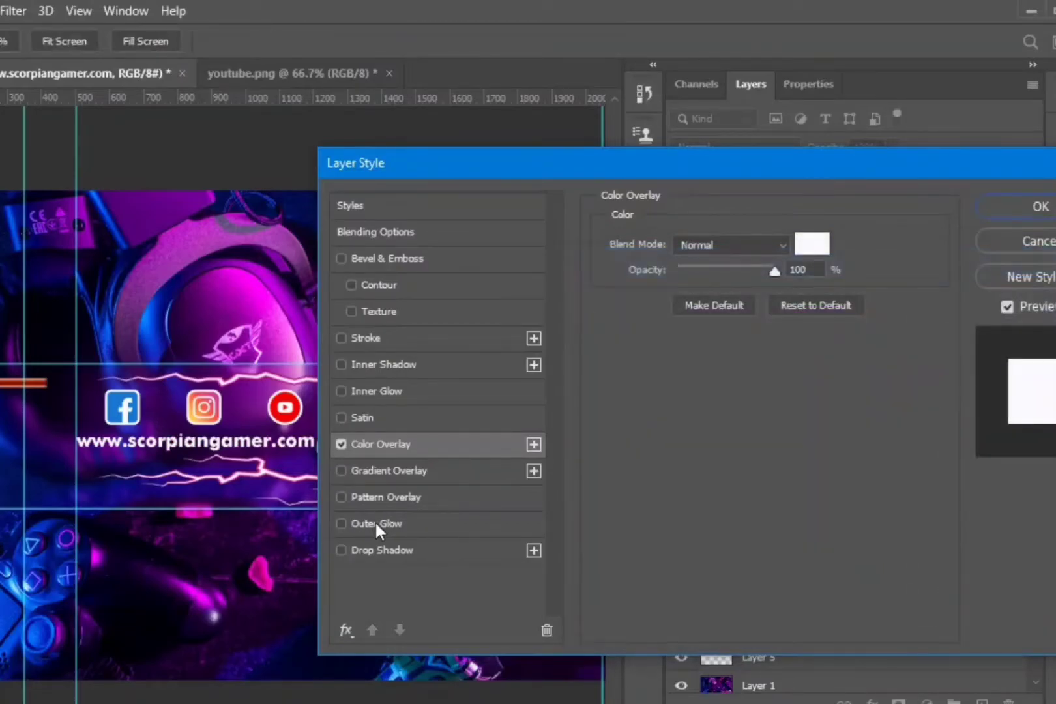
Step: Add a purple Outer Glow at 47% opacity, 10% spread and 250 px size to the website text
click(375, 522)
drag(711, 264, 723, 258)
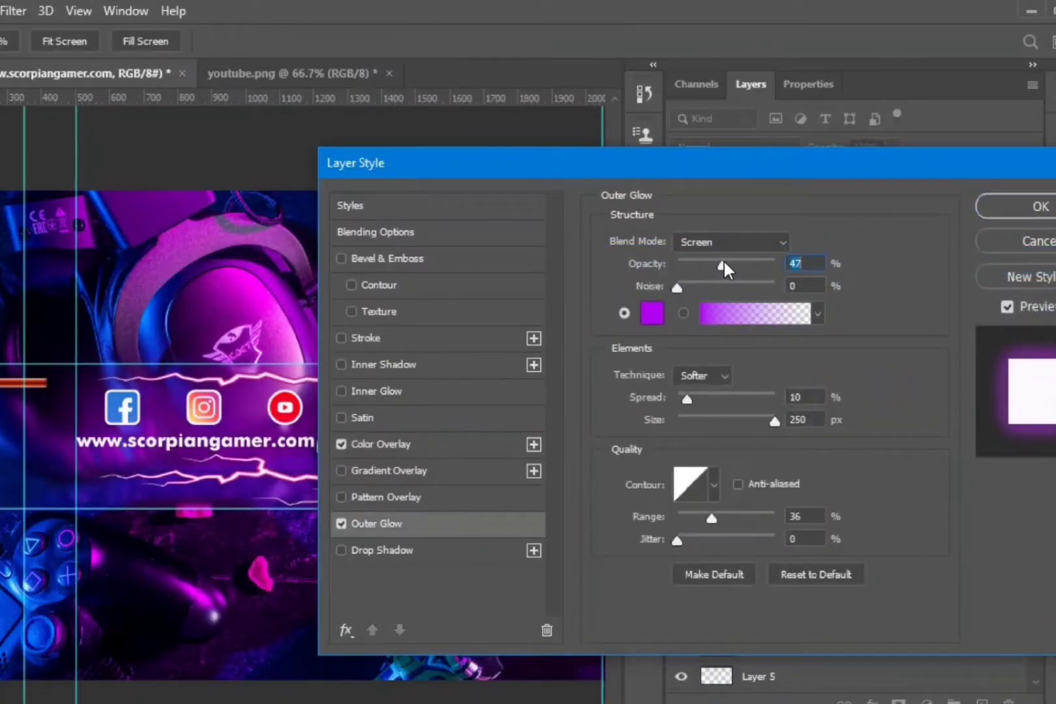
click(1041, 205)
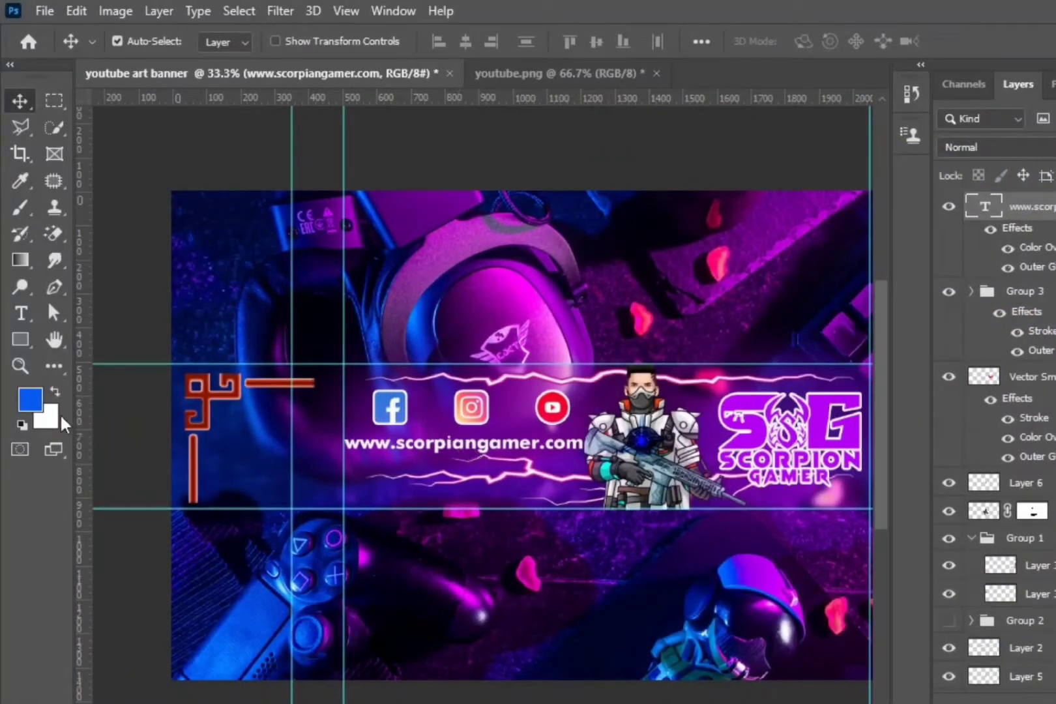
Step: Style the corner ornament on Layer 3 with a 47% purple Outer Glow, a purple Color Overlay and a 7 px white outside Stroke
click(20, 367)
alt+click(114, 374)
click(20, 100)
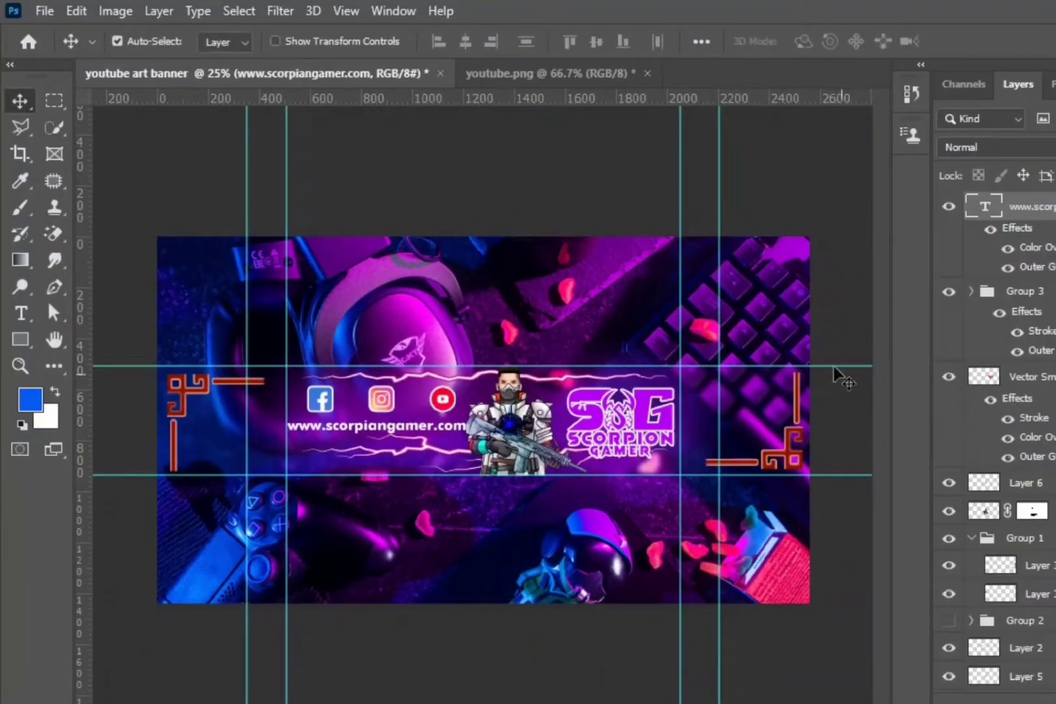
click(717, 608)
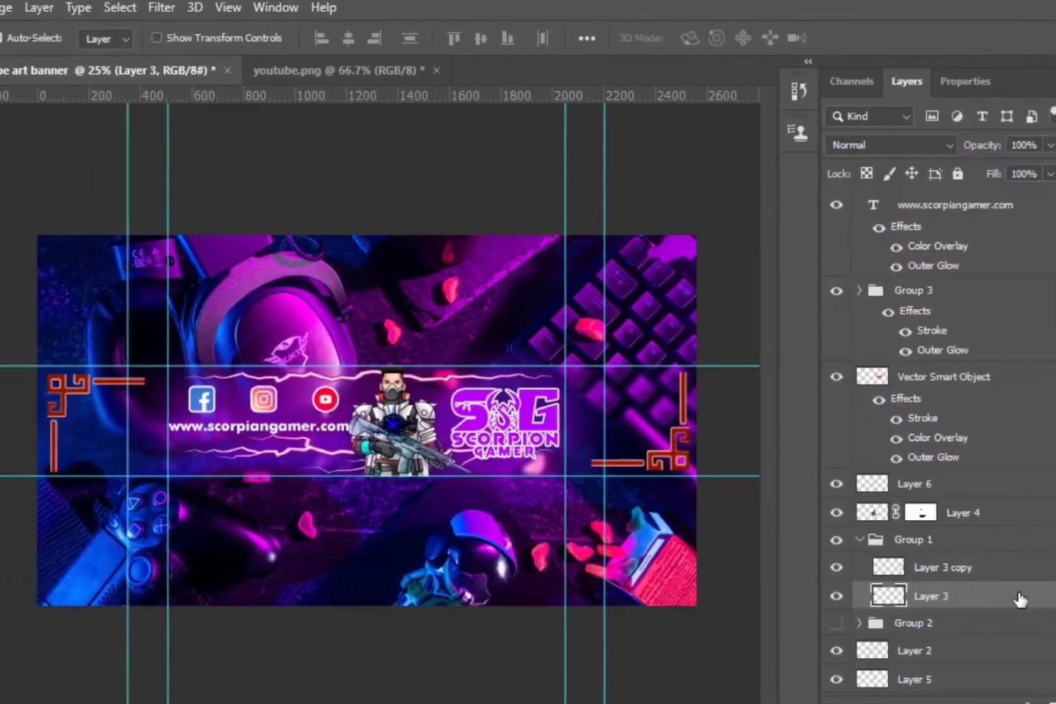
double_click(939, 597)
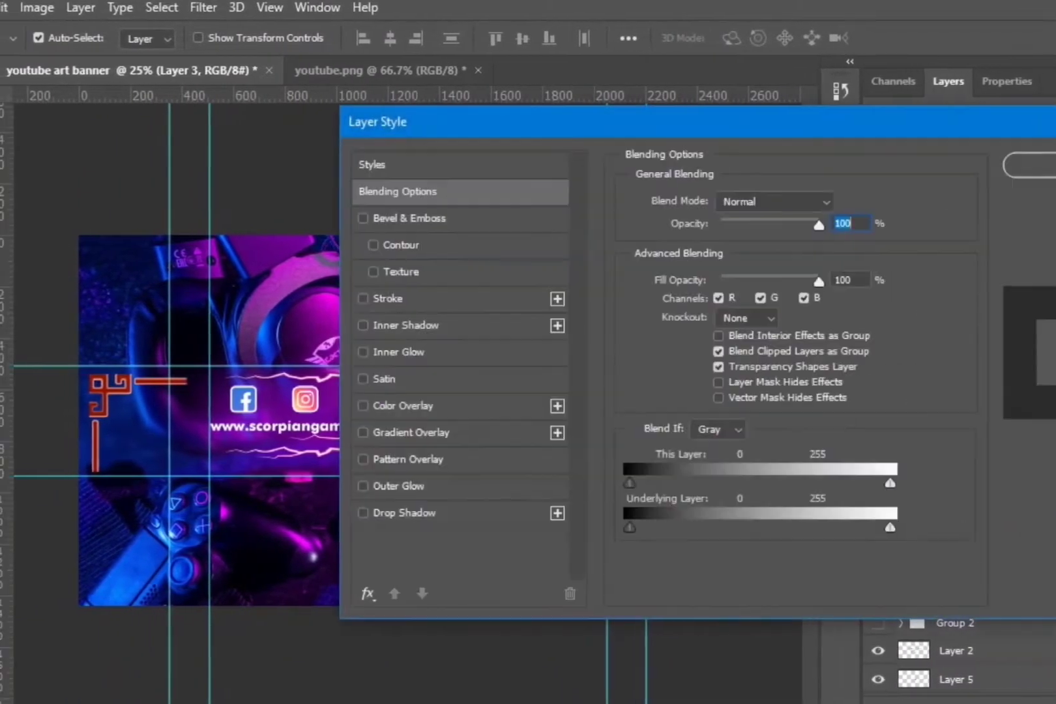
click(417, 485)
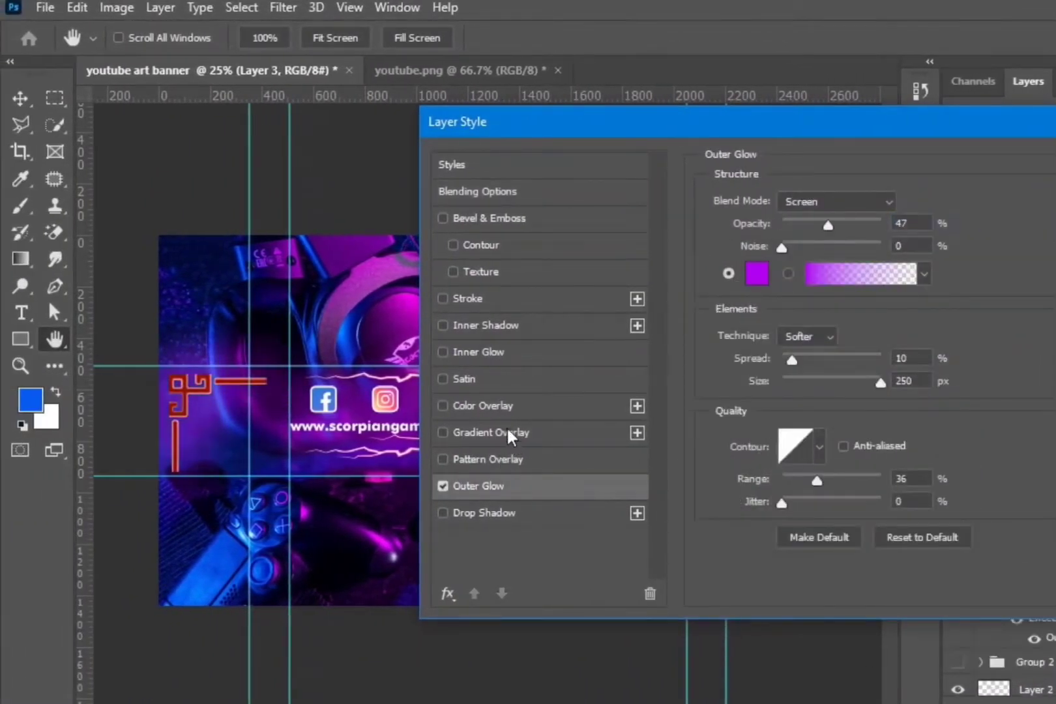
click(462, 402)
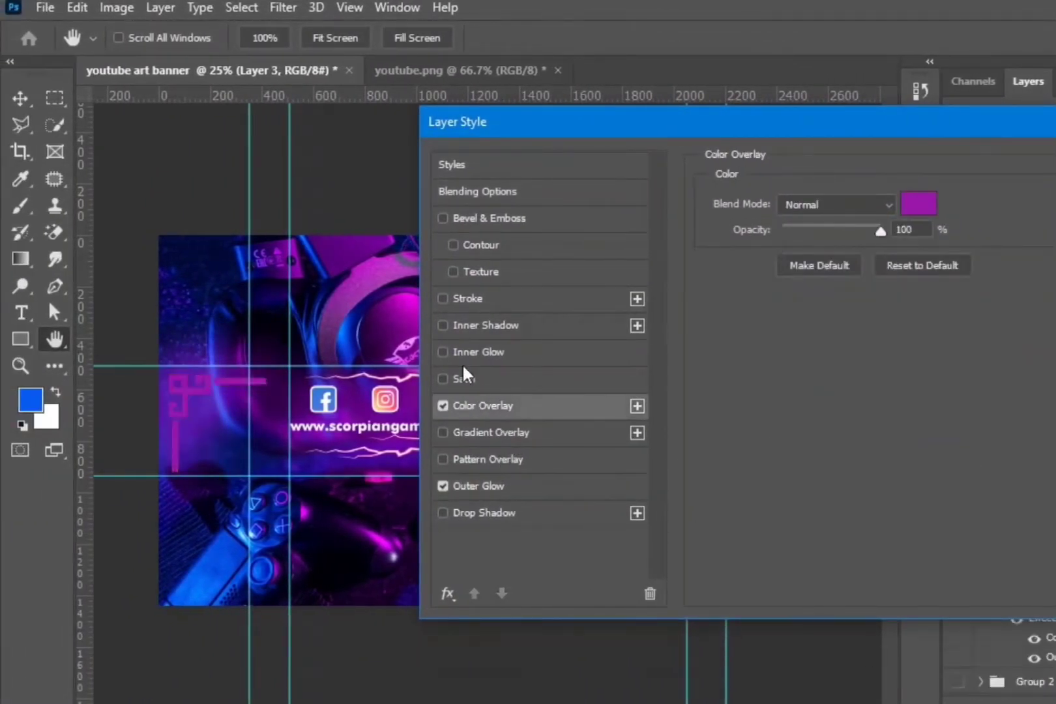
click(465, 297)
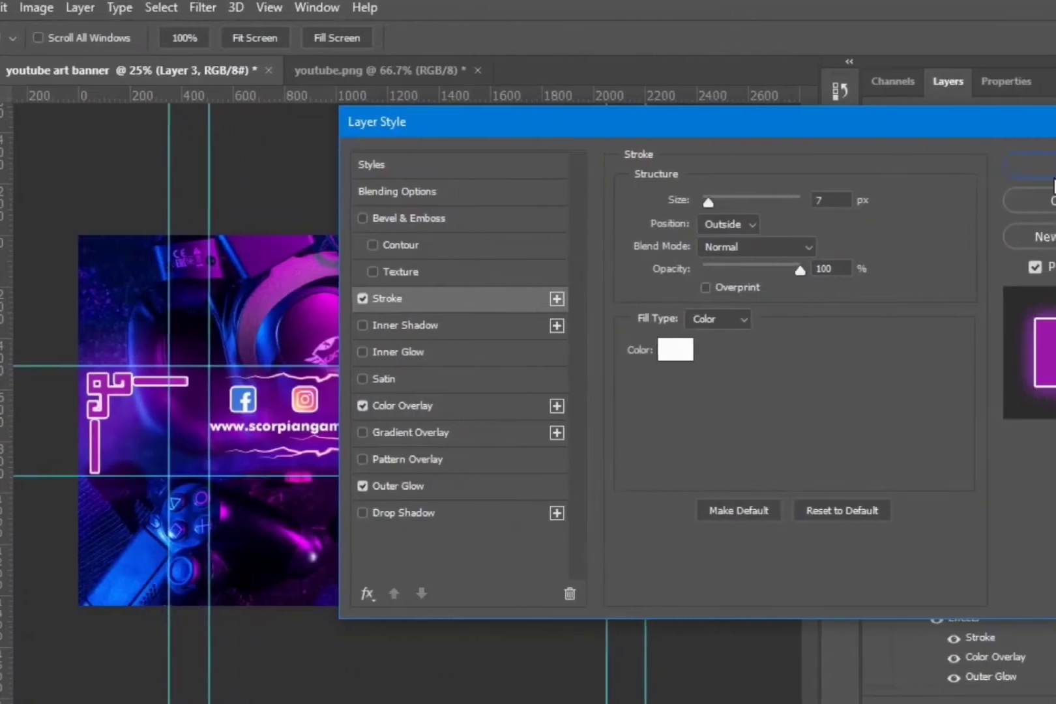
click(1005, 170)
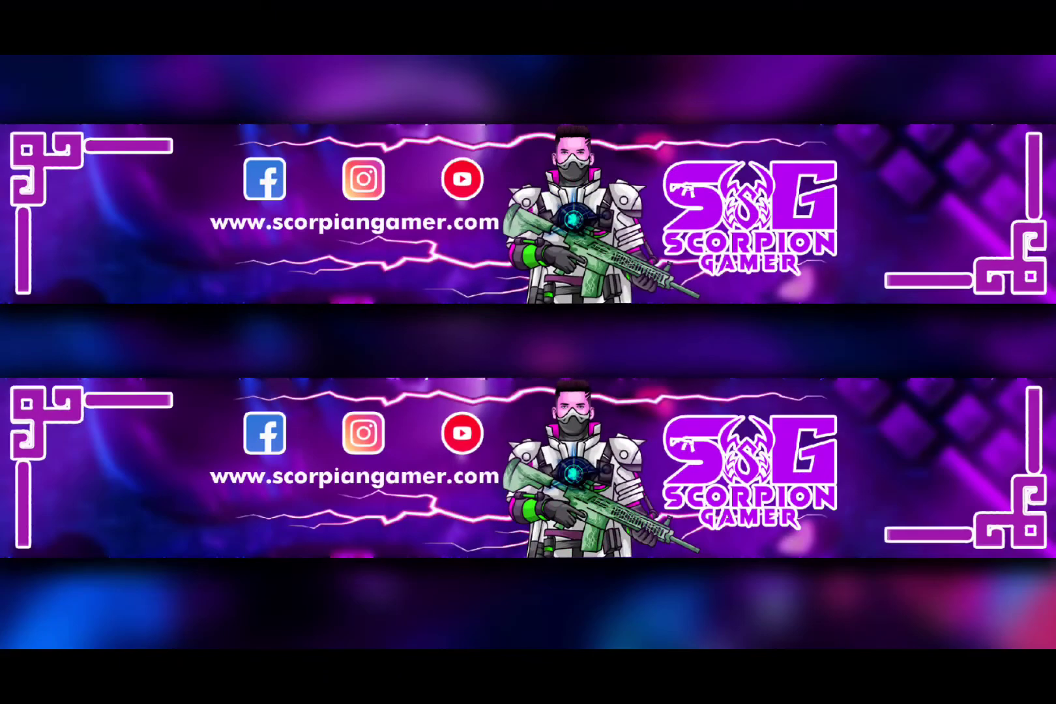